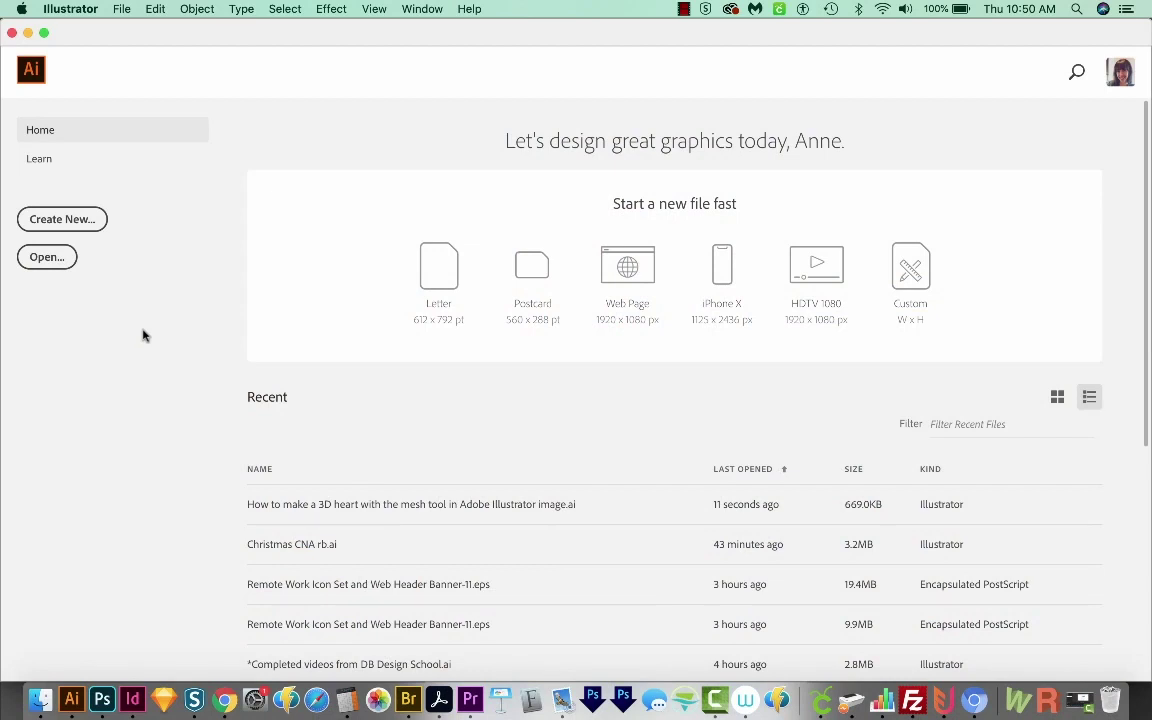
Step: Create a new blank document from the Web Minimum 1024 × 768 px preset
{"action": "left_click", "coordinate": [62, 221]}
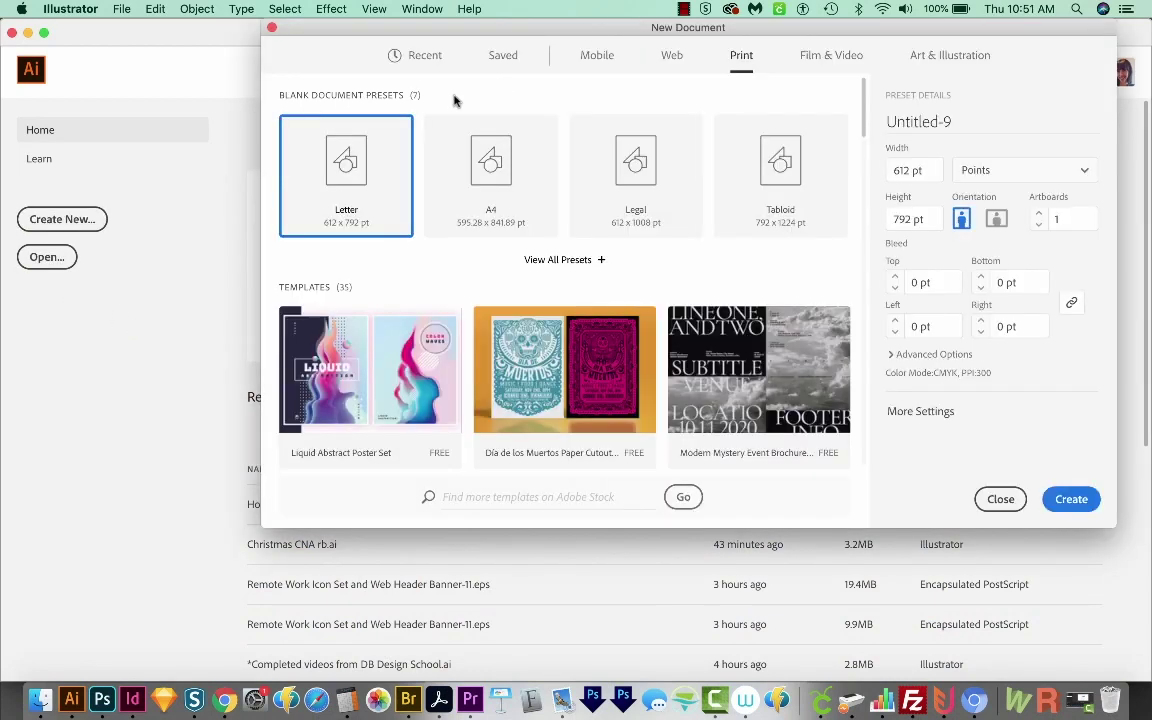
{"action": "left_click", "coordinate": [671, 60]}
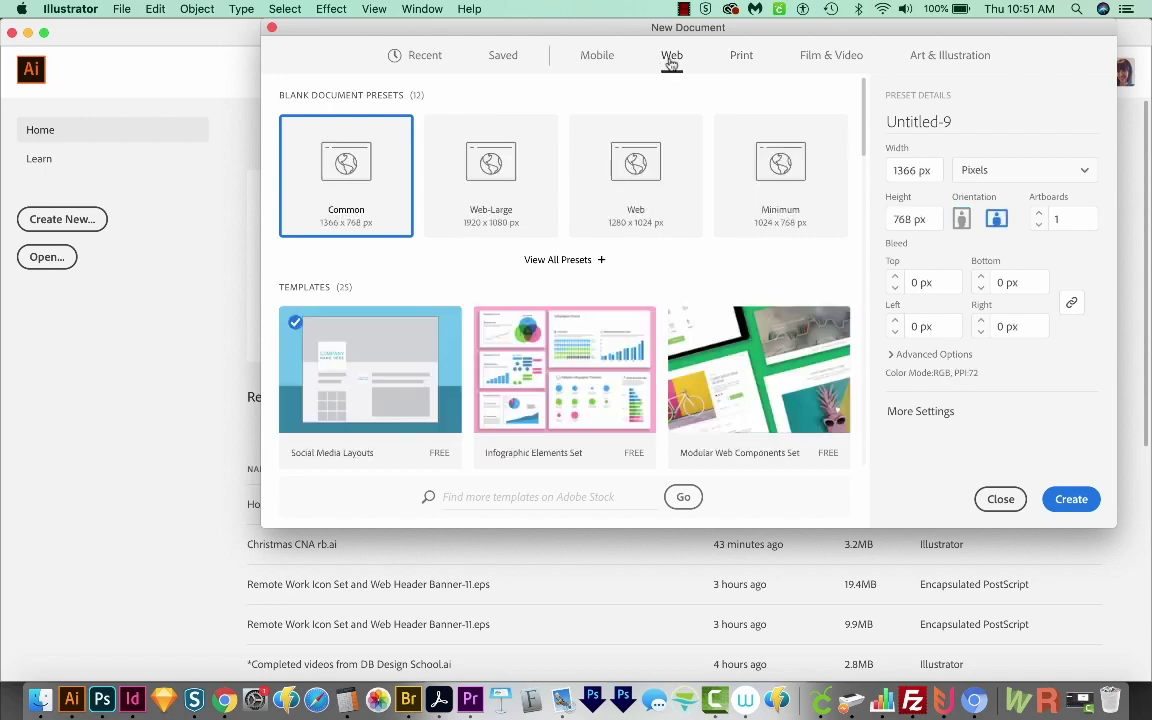
{"action": "left_click", "coordinate": [789, 203]}
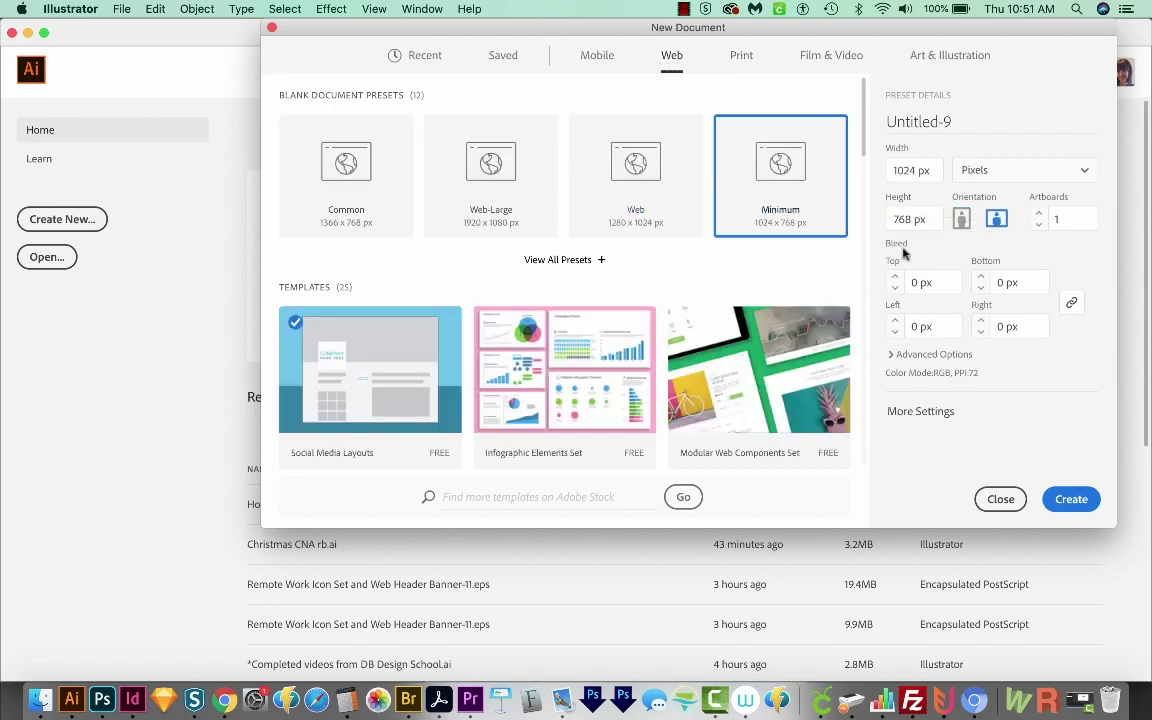
{"action": "left_click", "coordinate": [1071, 499]}
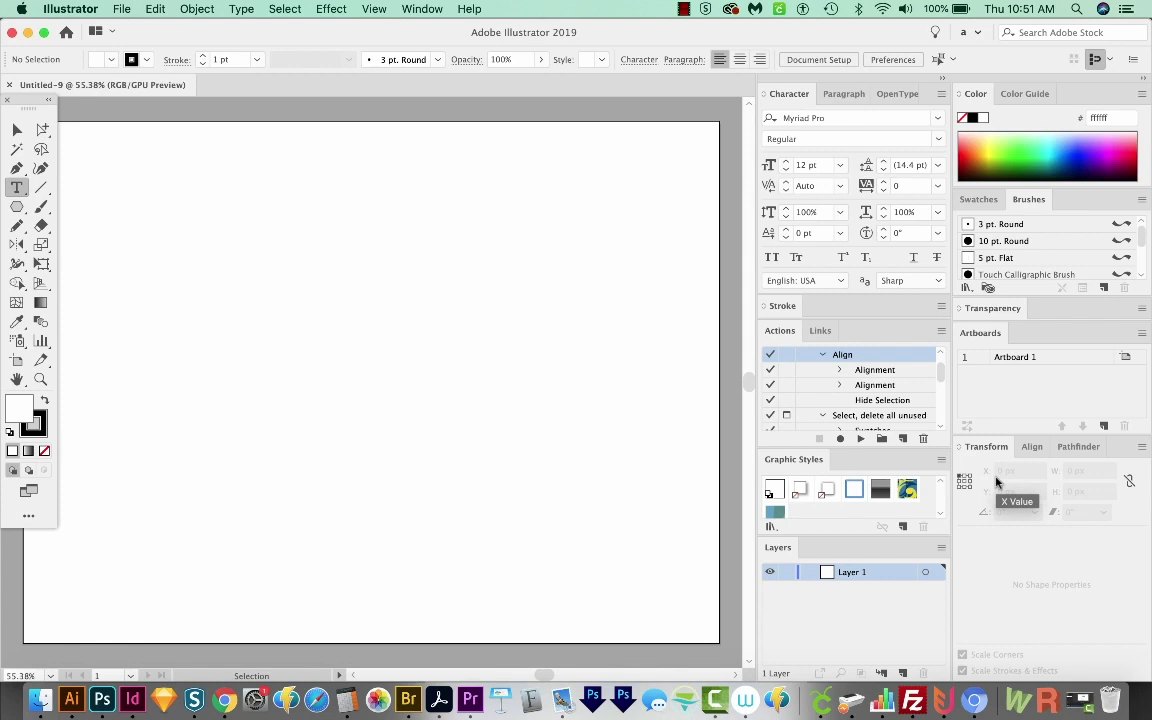
Step: Switch to the Selection tool and bring the Swatches panel forward in place of Brushes
{"action": "key", "text": "v"}
{"action": "scroll", "coordinate": [548, 292], "scroll_direction": "left", "scroll_amount": 1}
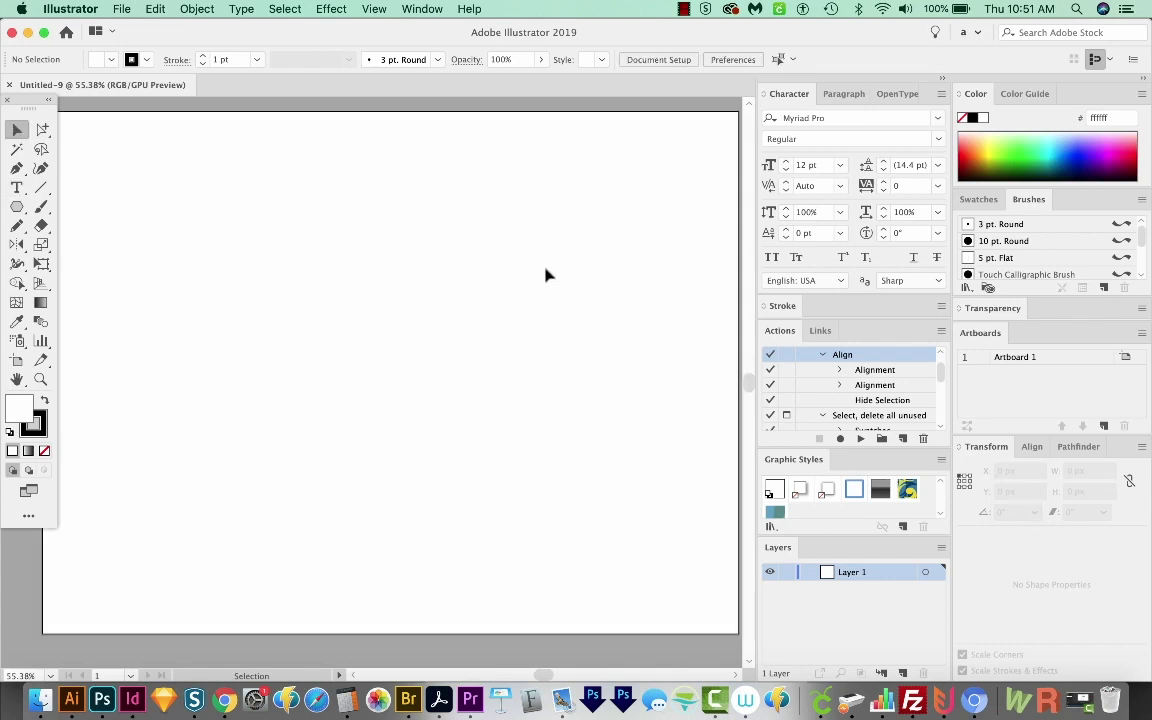
{"action": "left_click", "coordinate": [978, 200]}
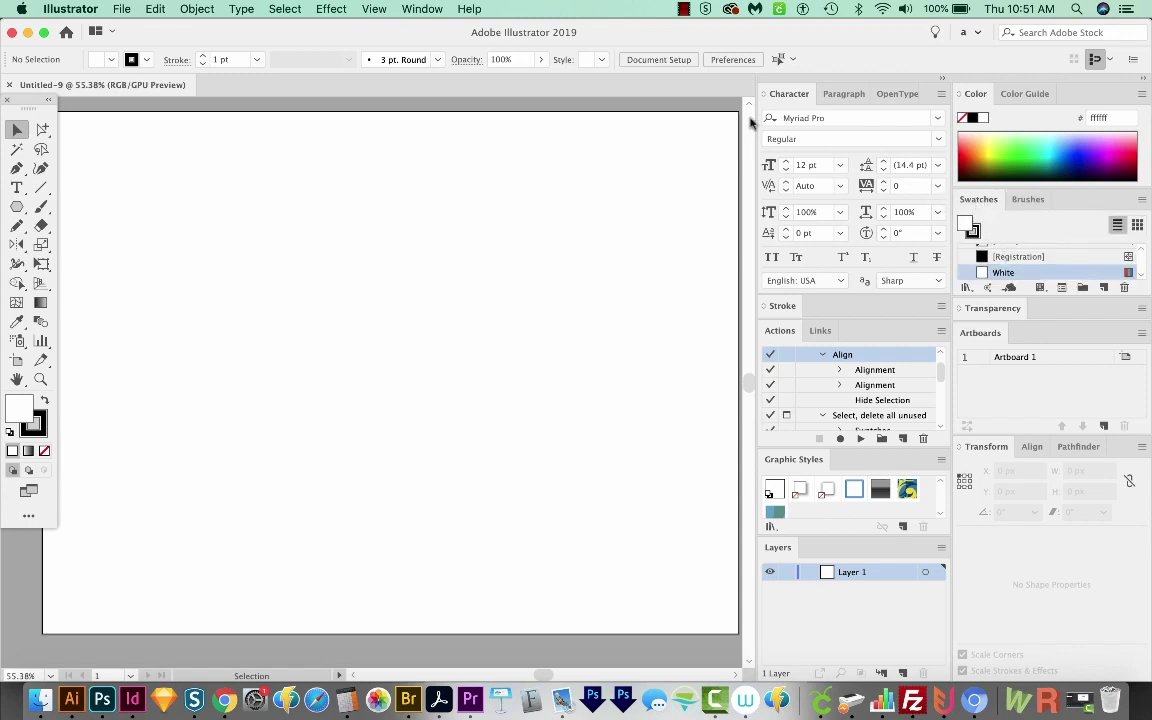
{"action": "left_click", "coordinate": [418, 12]}
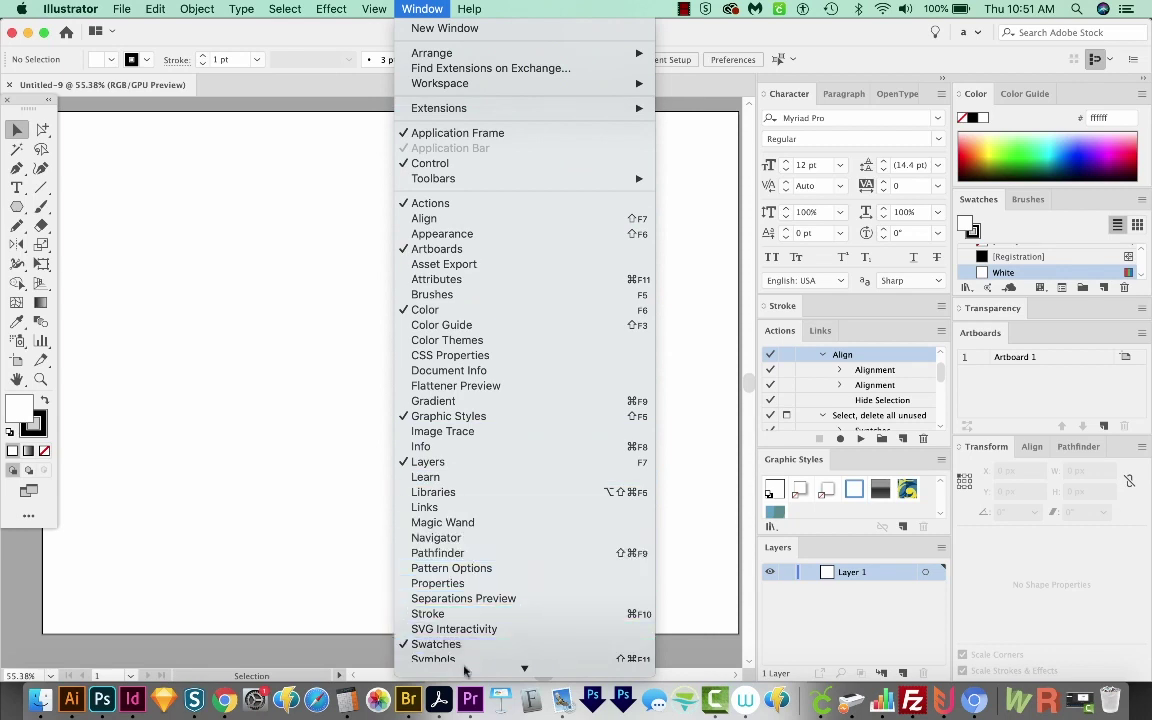
{"action": "mouse_move", "coordinate": [464, 668]}
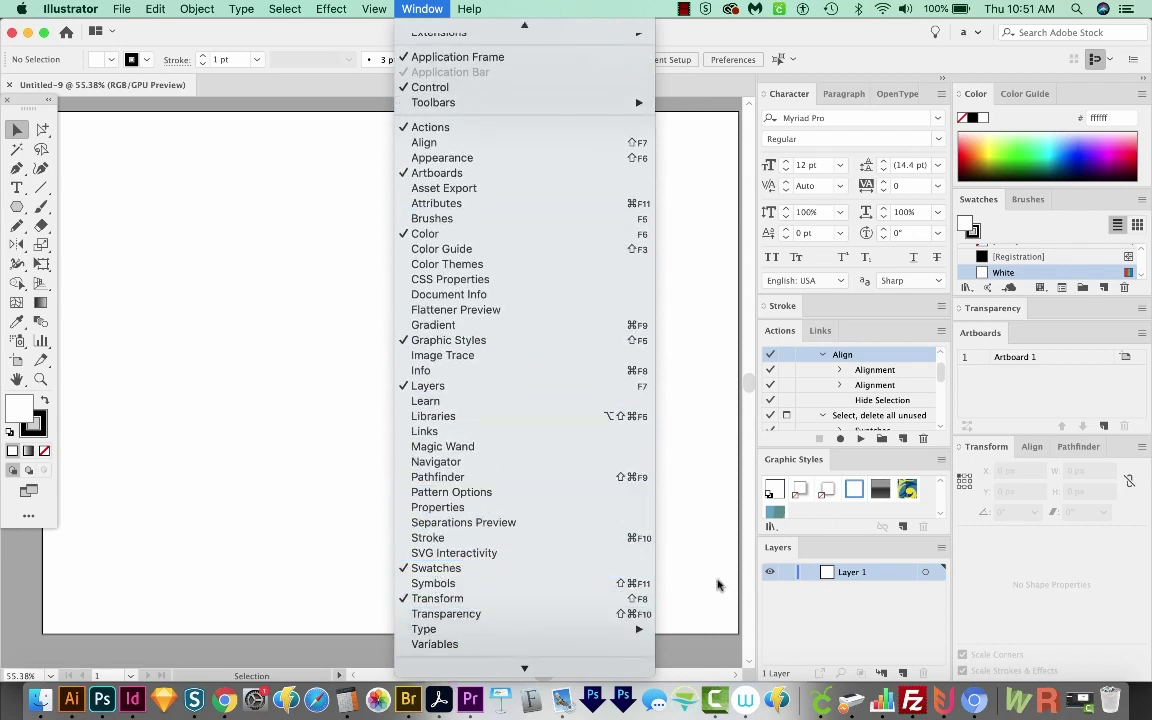
{"action": "left_click", "coordinate": [946, 356]}
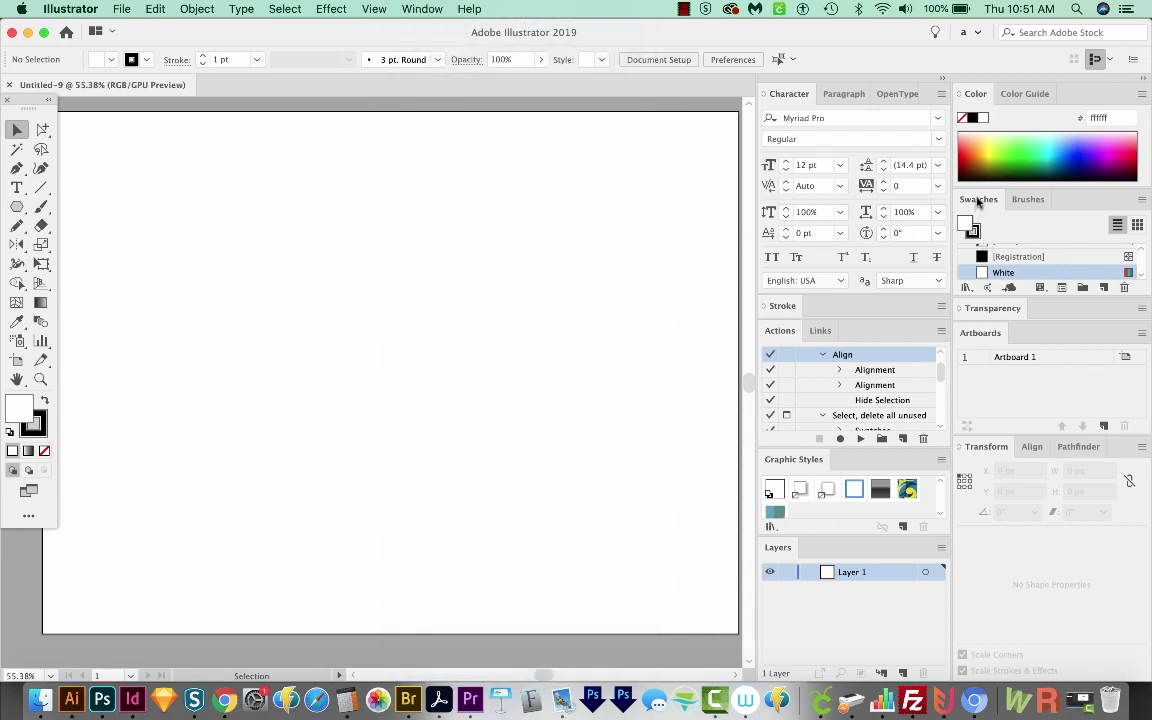
Step: Open the Nature > Seasons swatch library and position its floating panel beside the others
{"action": "left_click", "coordinate": [1142, 202]}
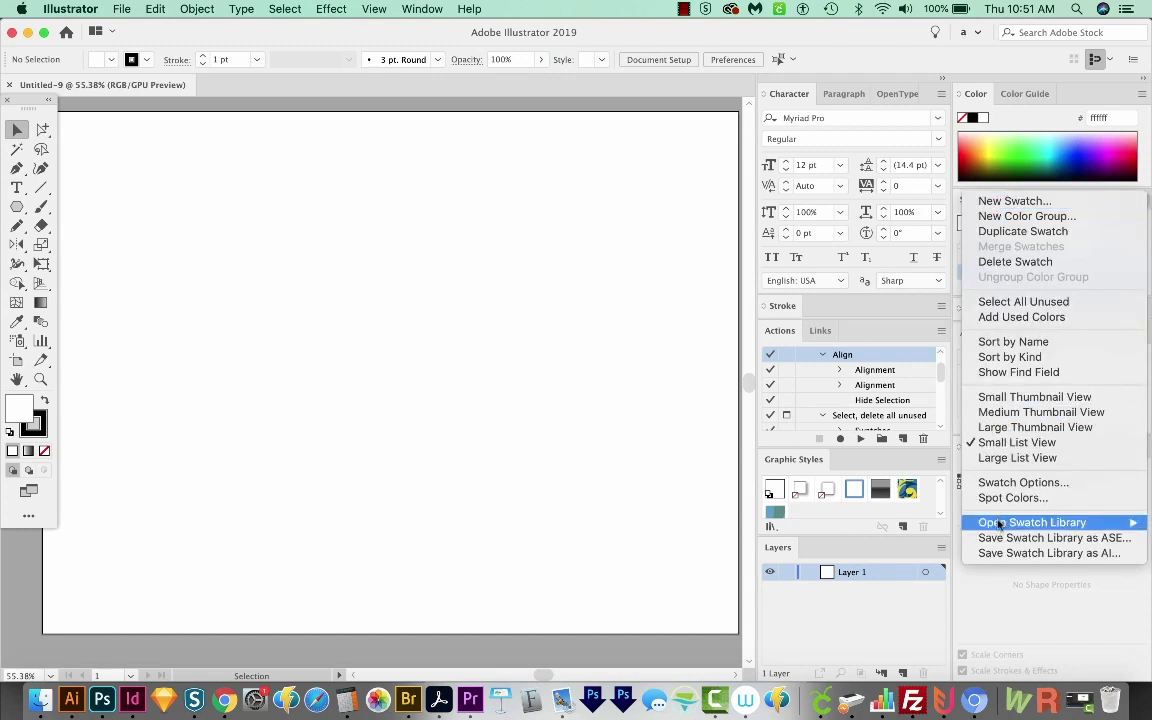
{"action": "mouse_move", "coordinate": [999, 524]}
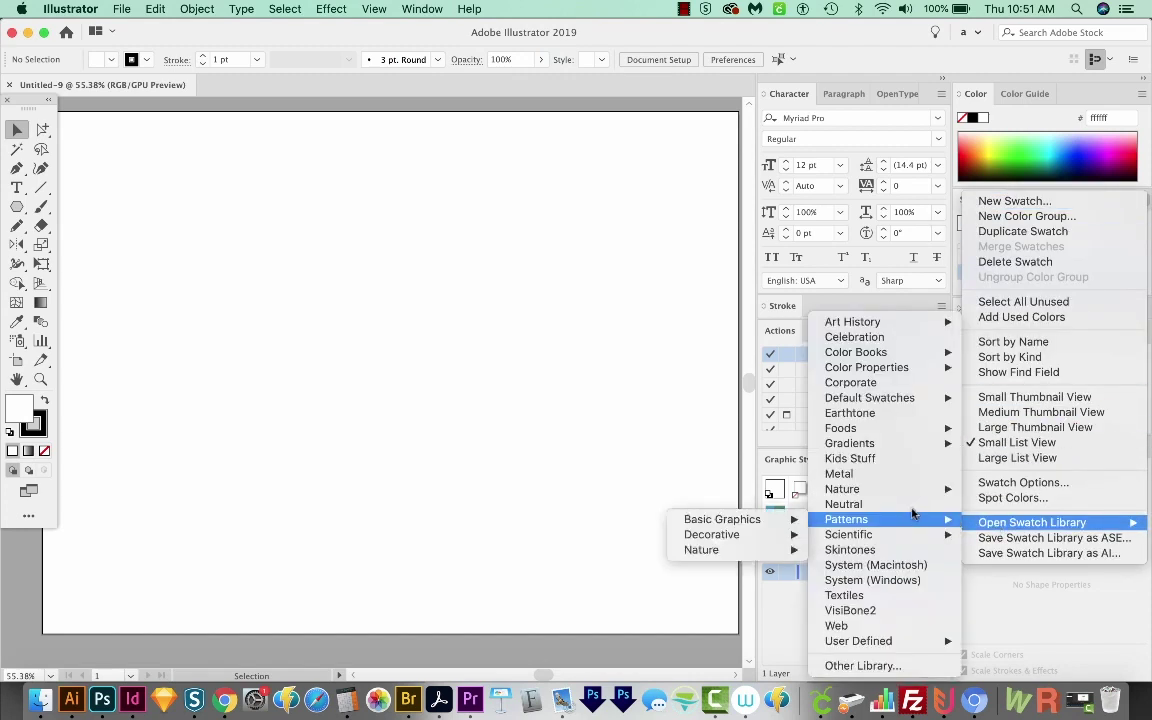
{"action": "mouse_move", "coordinate": [914, 496]}
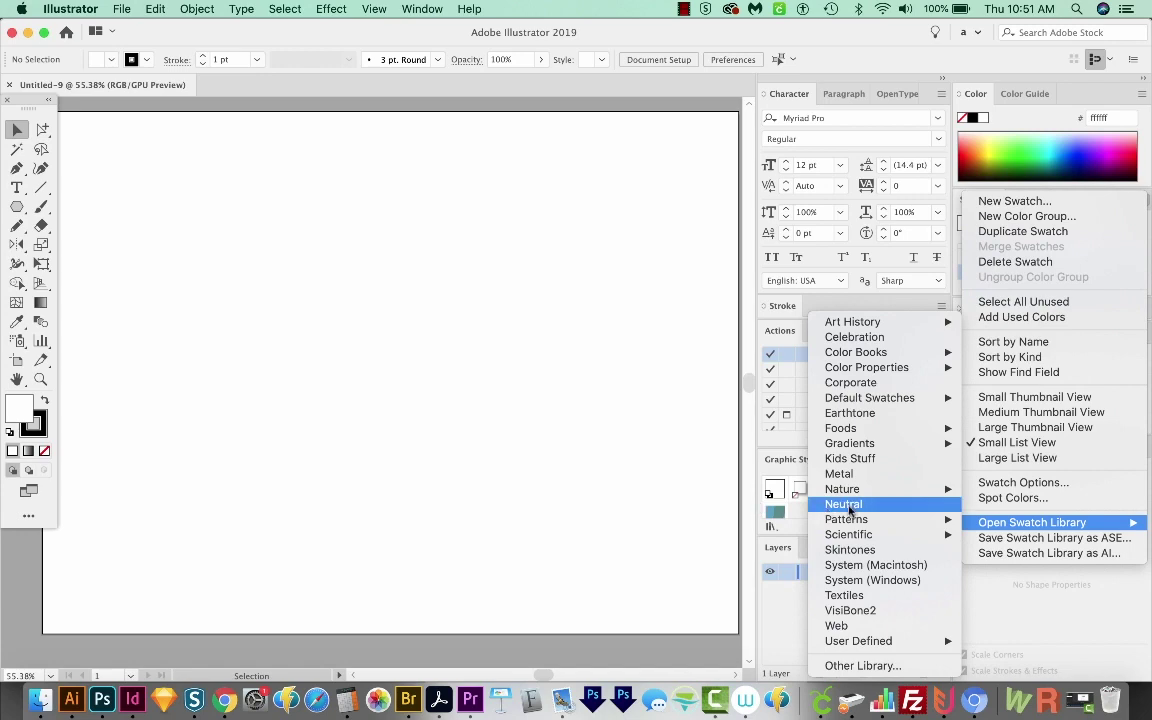
{"action": "mouse_move", "coordinate": [846, 524]}
{"action": "mouse_move", "coordinate": [858, 494]}
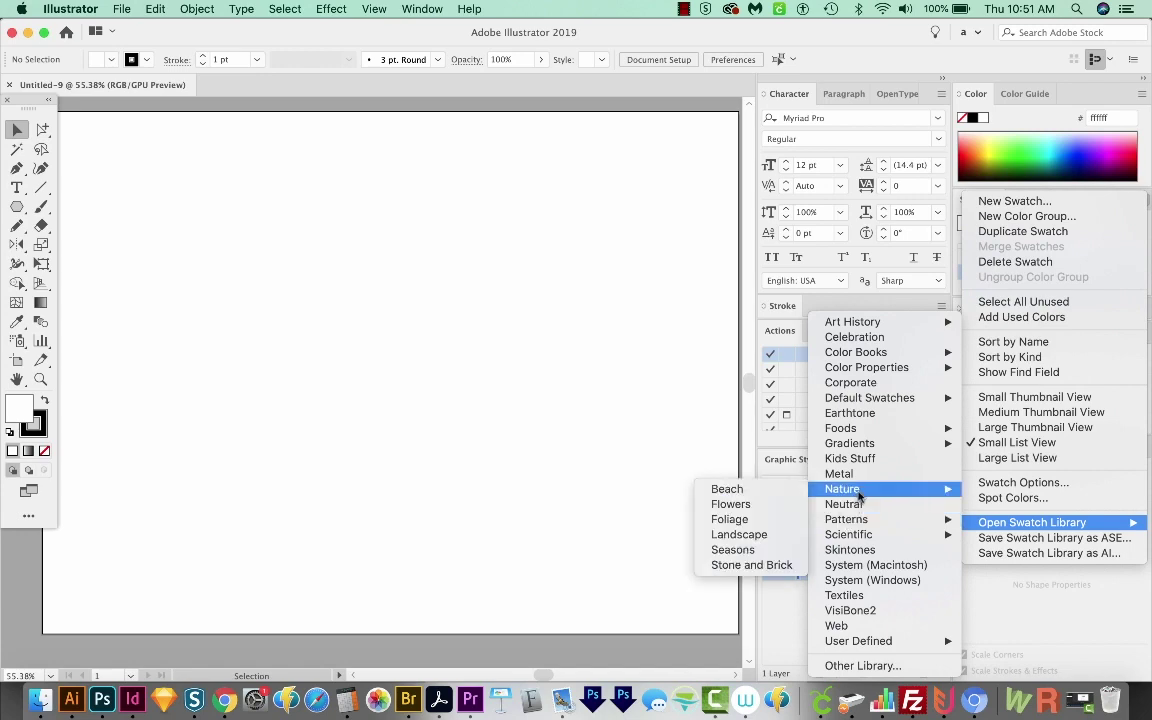
{"action": "left_click", "coordinate": [748, 550]}
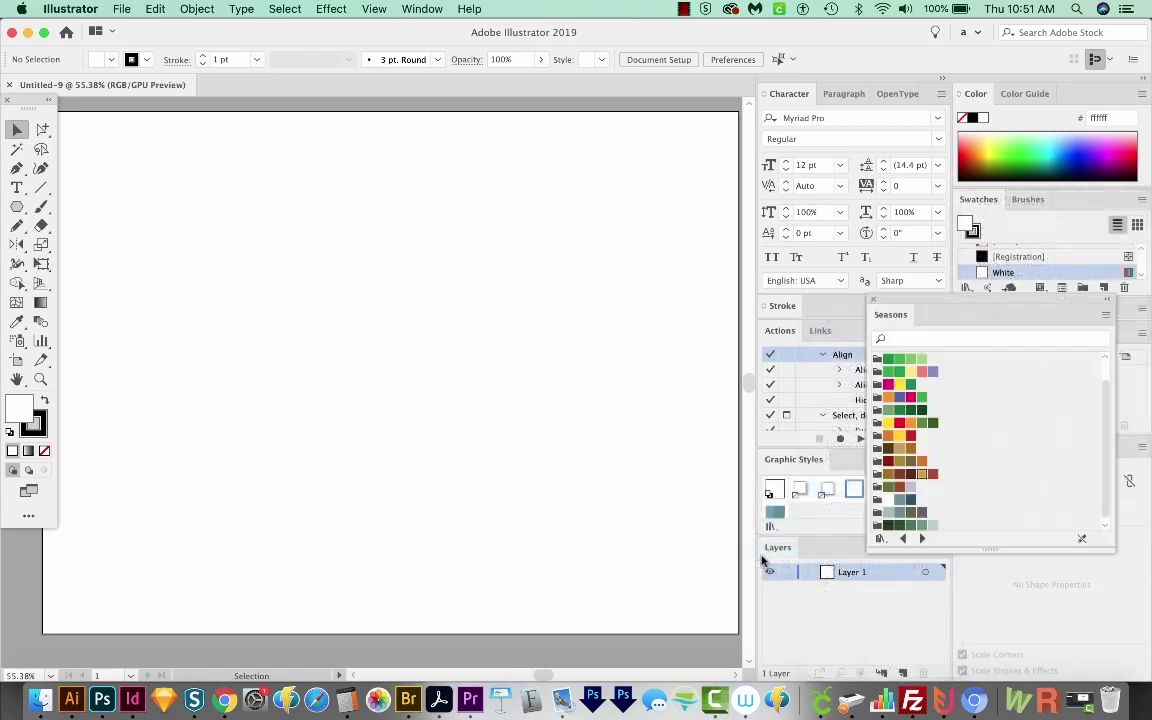
{"action": "left_click_drag", "start_coordinate": [927, 307], "coordinate": [646, 217]}
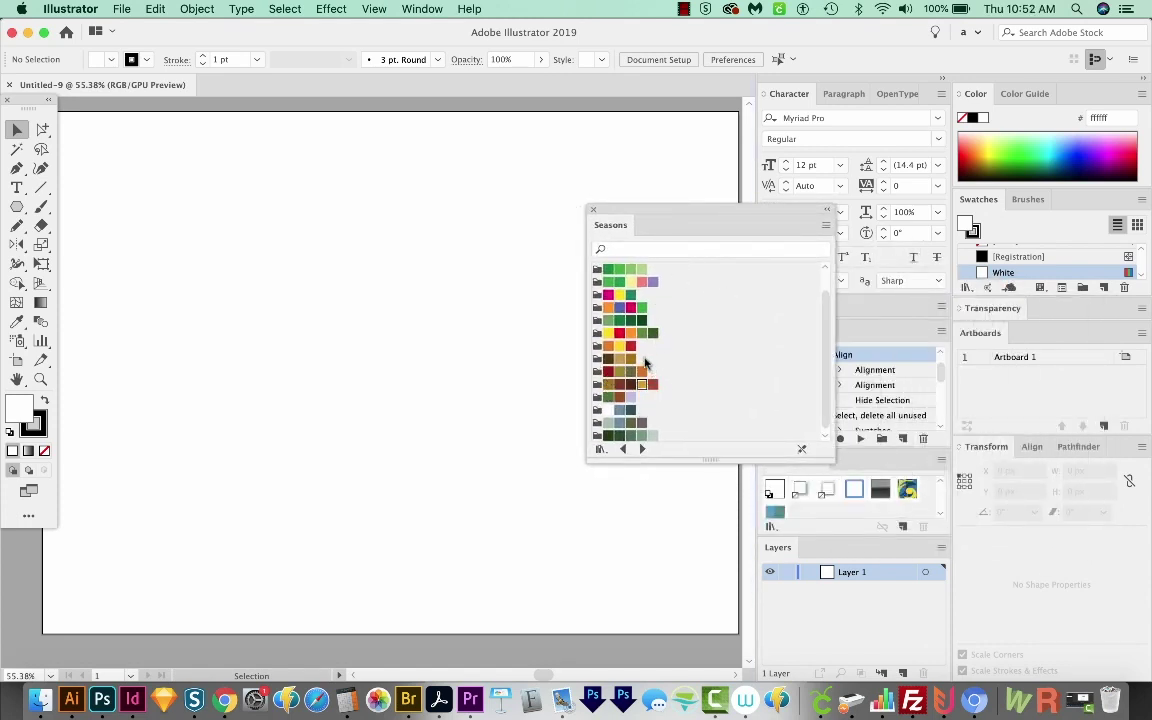
{"action": "left_click_drag", "start_coordinate": [648, 215], "coordinate": [690, 305]}
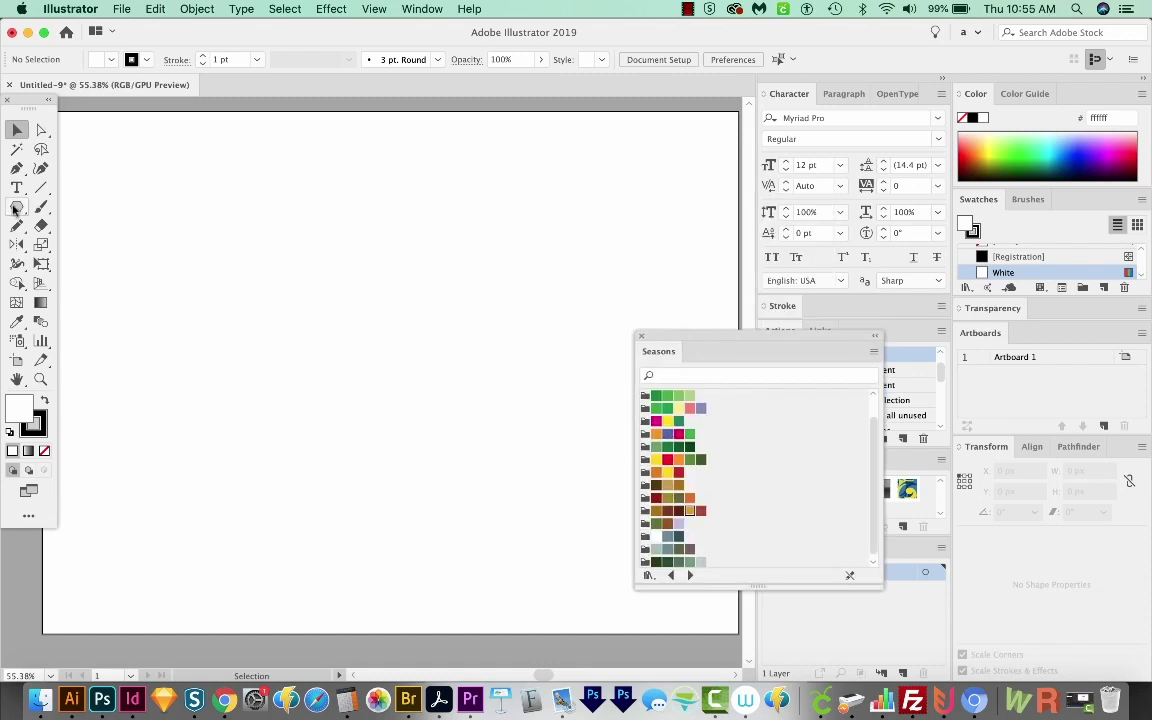
Step: Draw a six-sided hexagon near the top-left and rotate it so a corner points up
{"action": "left_click", "coordinate": [16, 207]}
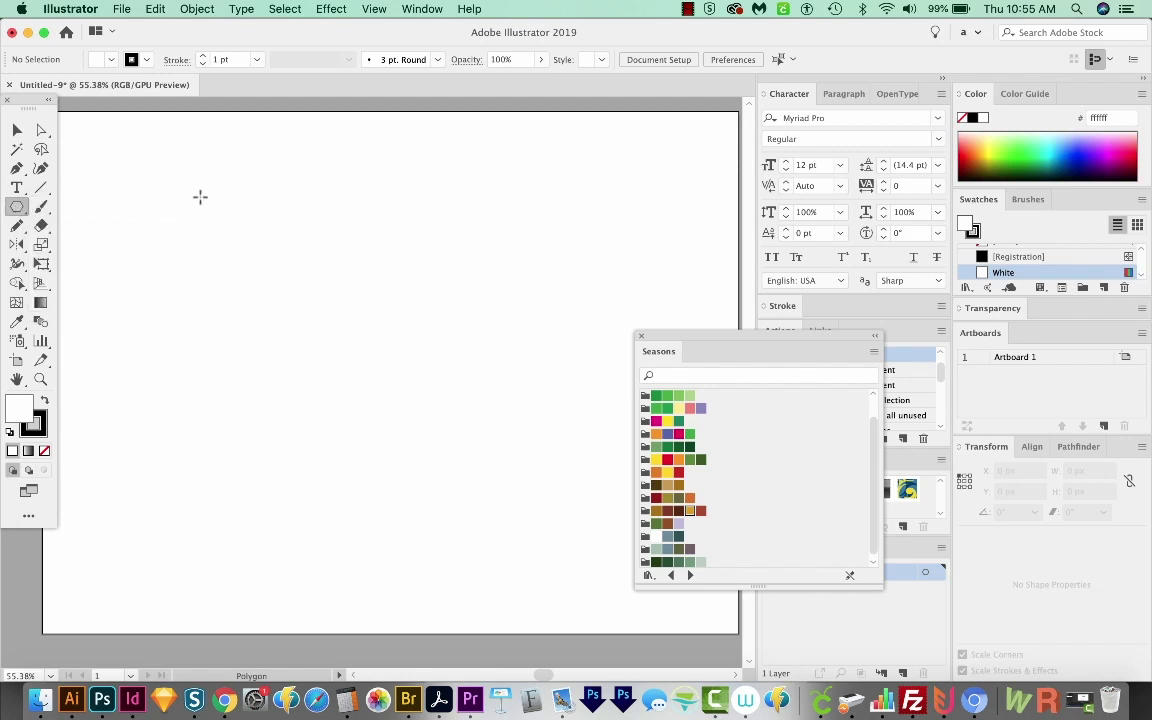
{"action": "left_click_drag", "start_coordinate": [200, 197], "coordinate": [226, 232]}
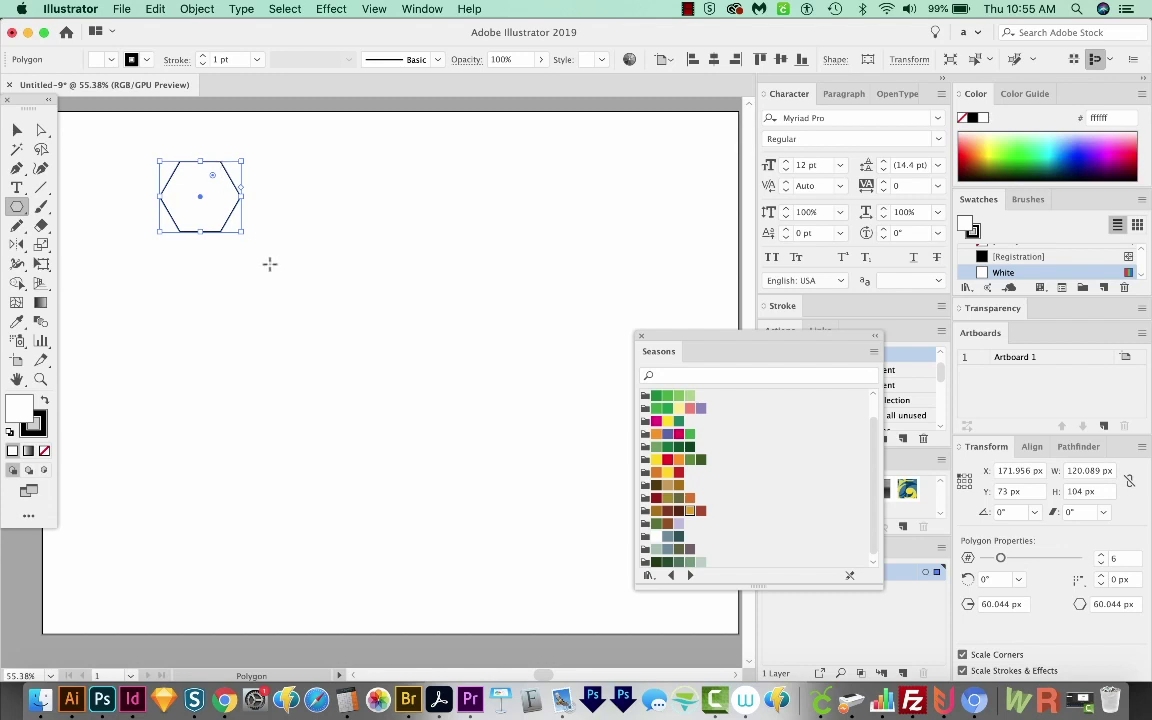
{"action": "key", "text": "r"}
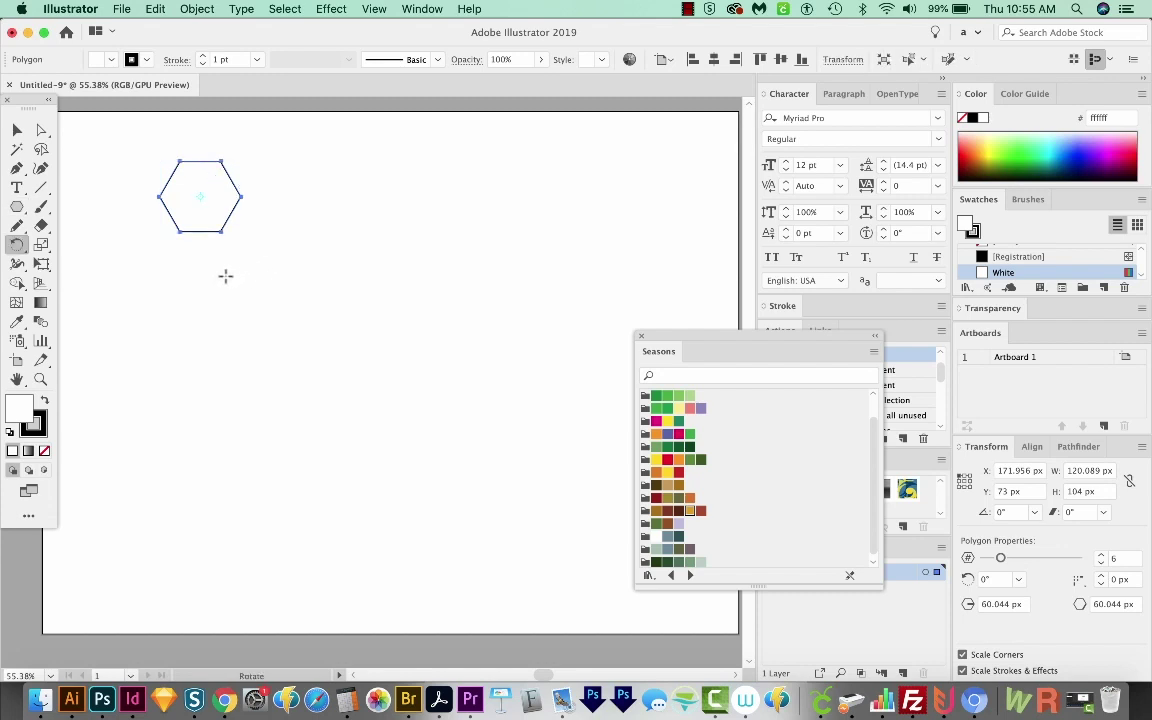
{"action": "left_click_drag", "start_coordinate": [224, 281], "coordinate": [261, 196]}
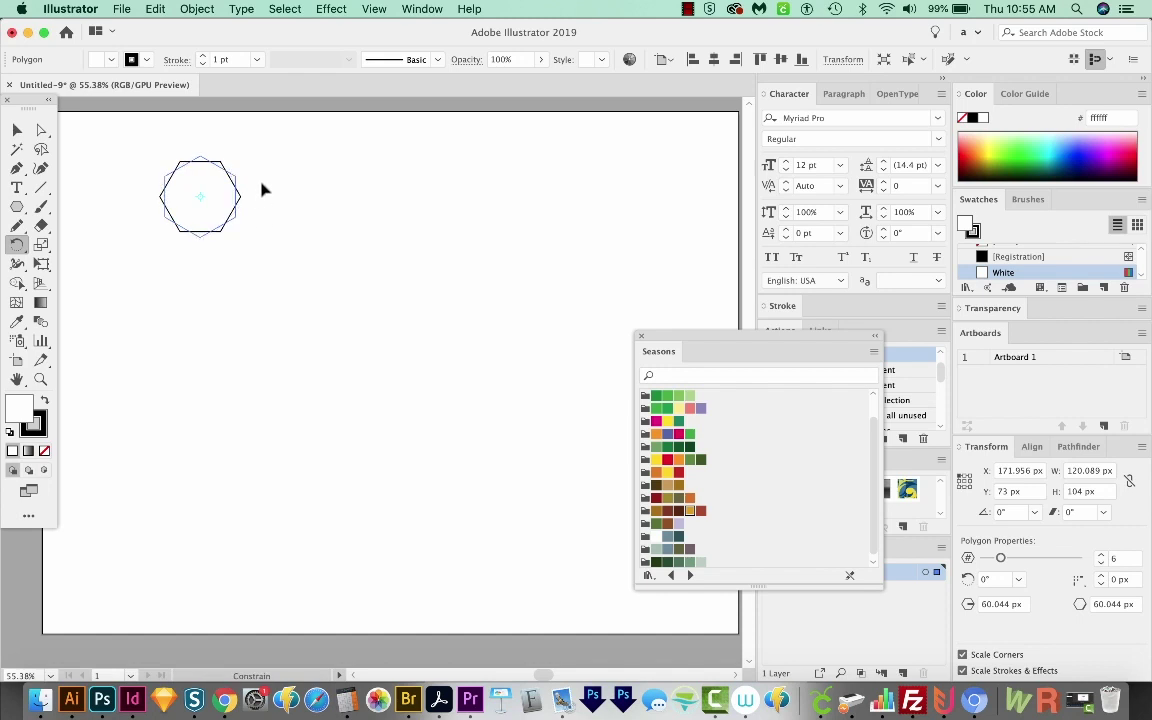
{"action": "left_click_drag", "start_coordinate": [262, 190], "coordinate": [265, 188]}
{"action": "key", "text": "v"}
{"action": "left_click", "coordinate": [208, 237]}
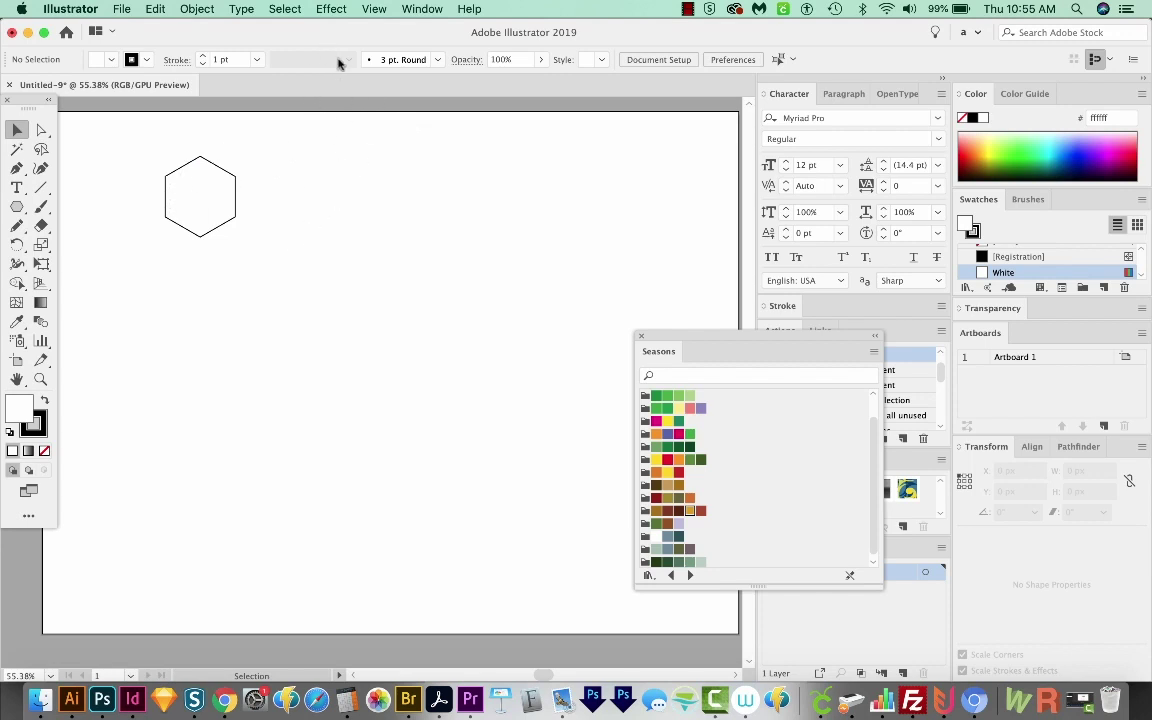
Step: Turn on Snap to Point from the View menu and return to the Selection tool
{"action": "left_click", "coordinate": [374, 9]}
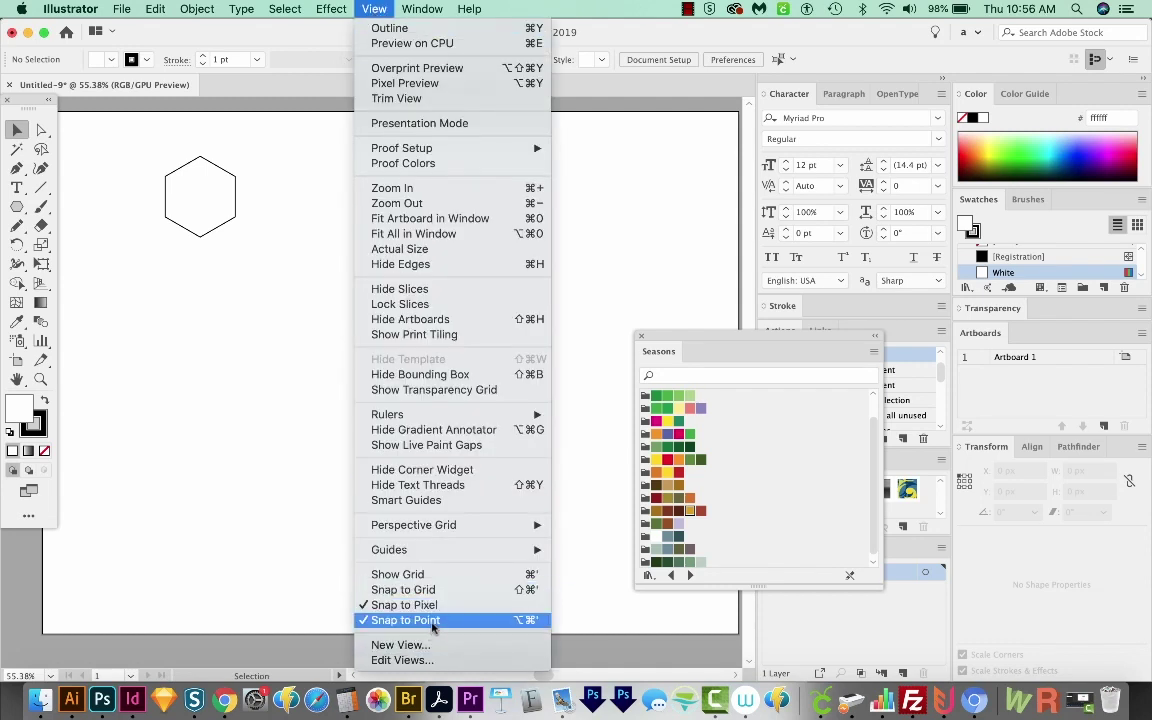
{"action": "left_click", "coordinate": [370, 621]}
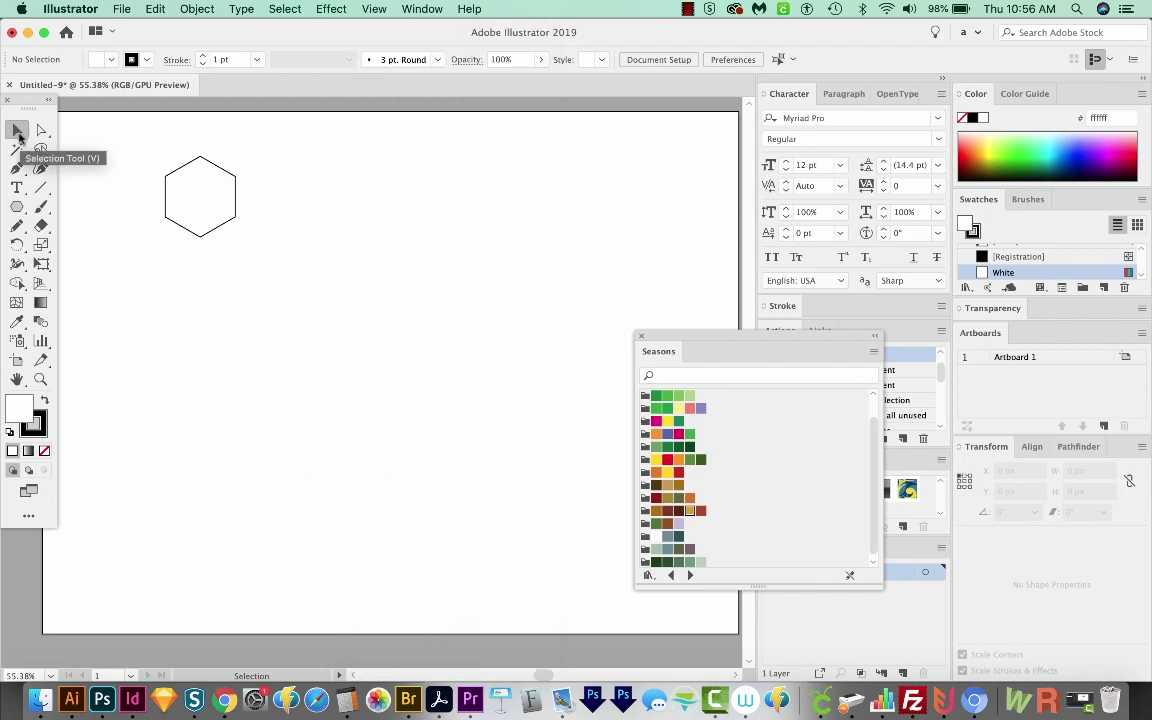
{"action": "left_click", "coordinate": [17, 132]}
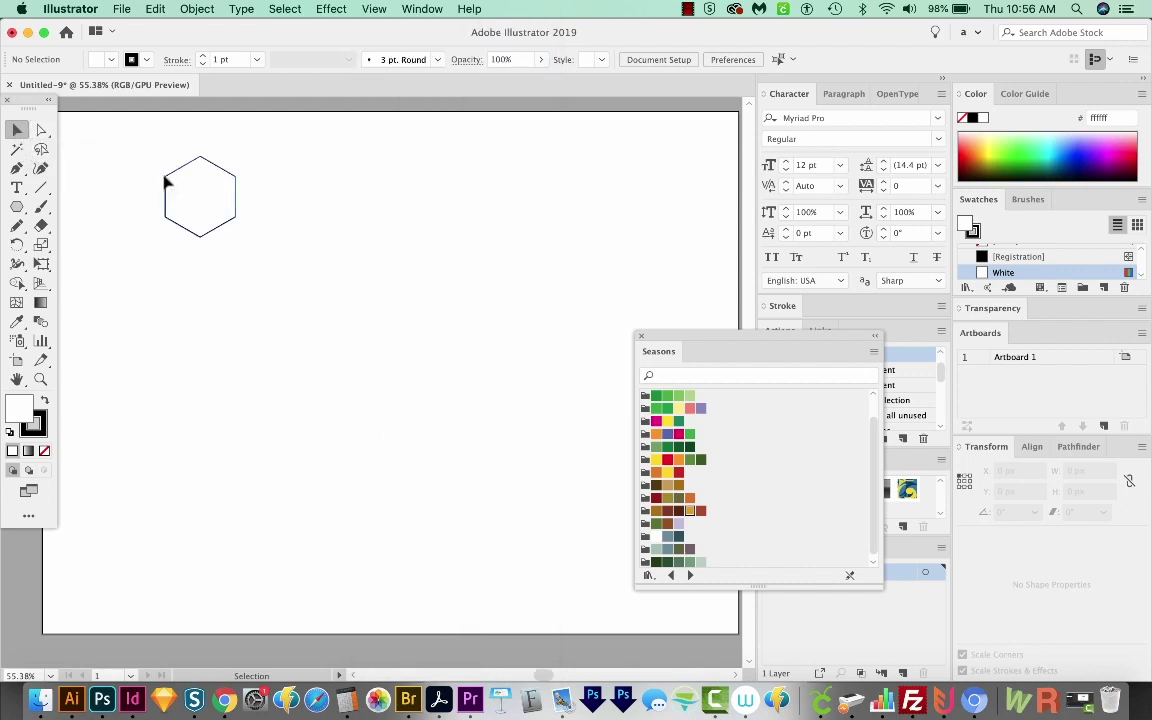
Step: Alt-drag a copy beside the hexagon, then repeat with Cmd+D for a row of seven
{"action": "left_click_drag", "start_coordinate": [170, 180], "coordinate": [240, 181]}
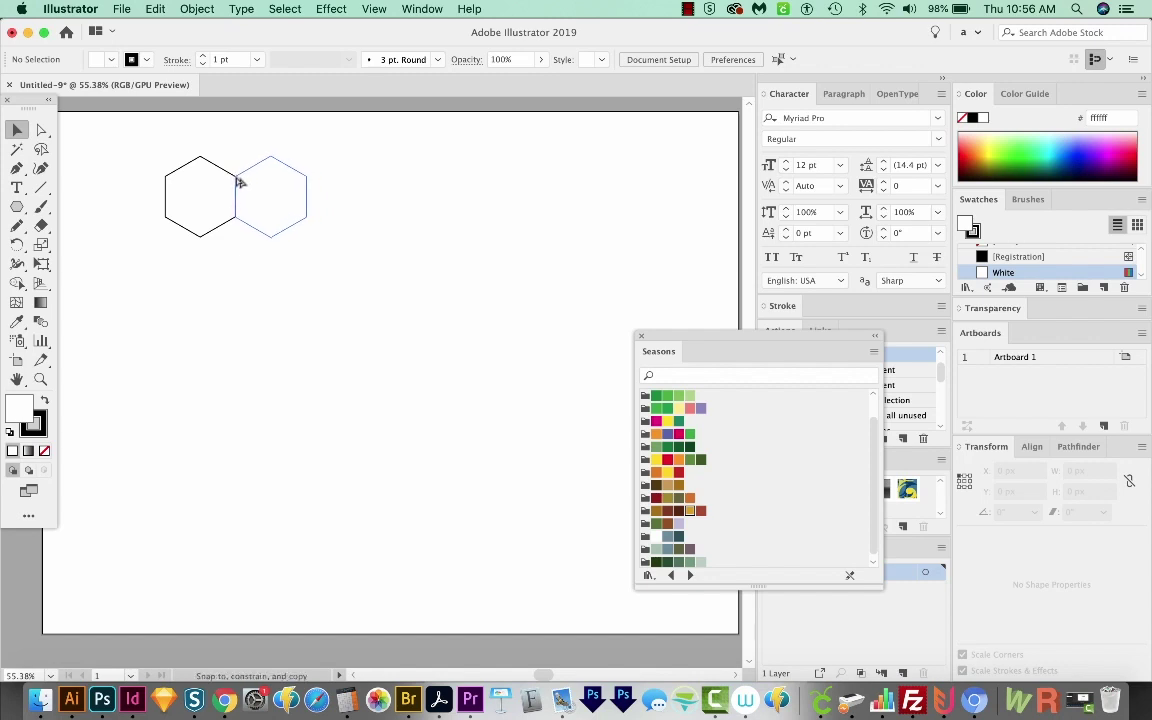
{"action": "left_click_drag", "start_coordinate": [240, 181], "coordinate": [238, 181]}
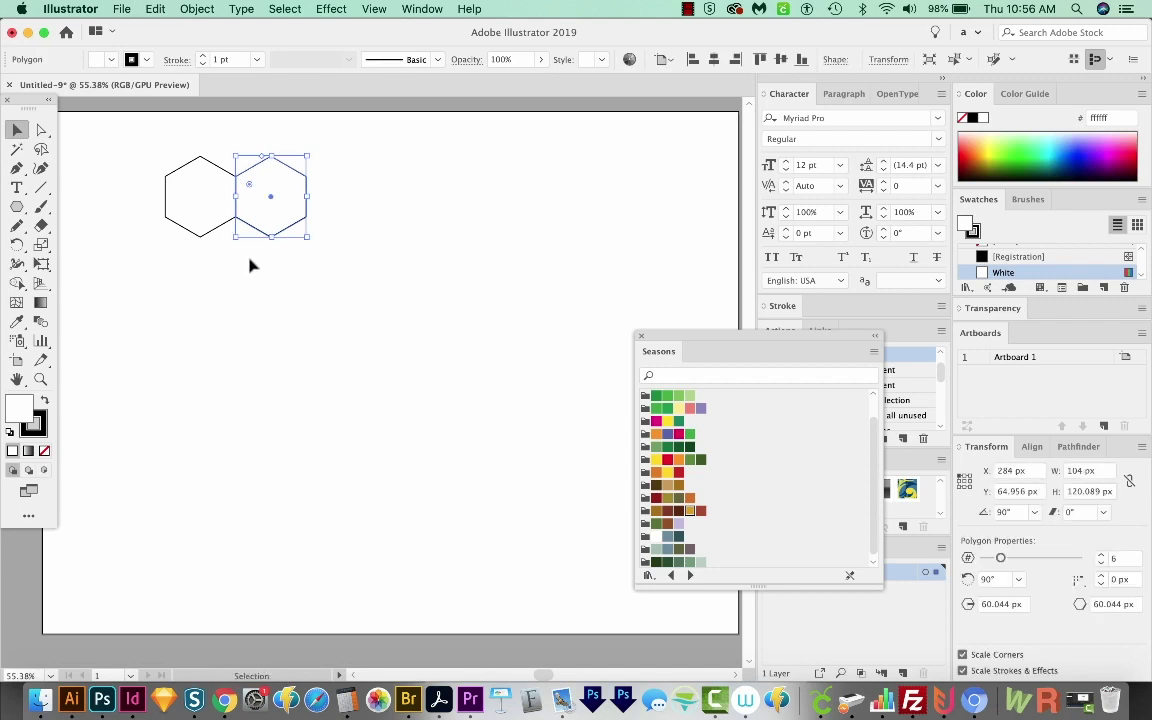
{"action": "key", "text": "a"}
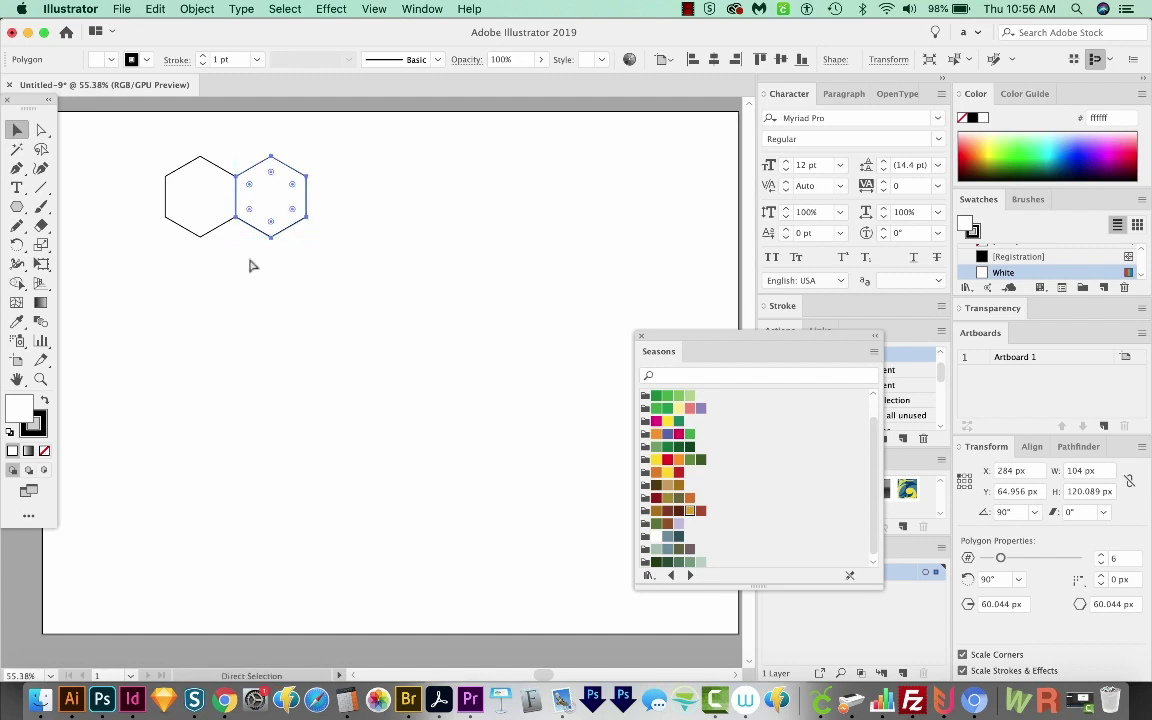
{"action": "key", "text": "super+d"}
{"action": "key", "text": "super+d"}
{"action": "key", "text": "super+d"}
{"action": "key", "text": "super+d"}
{"action": "key", "text": "super+d"}
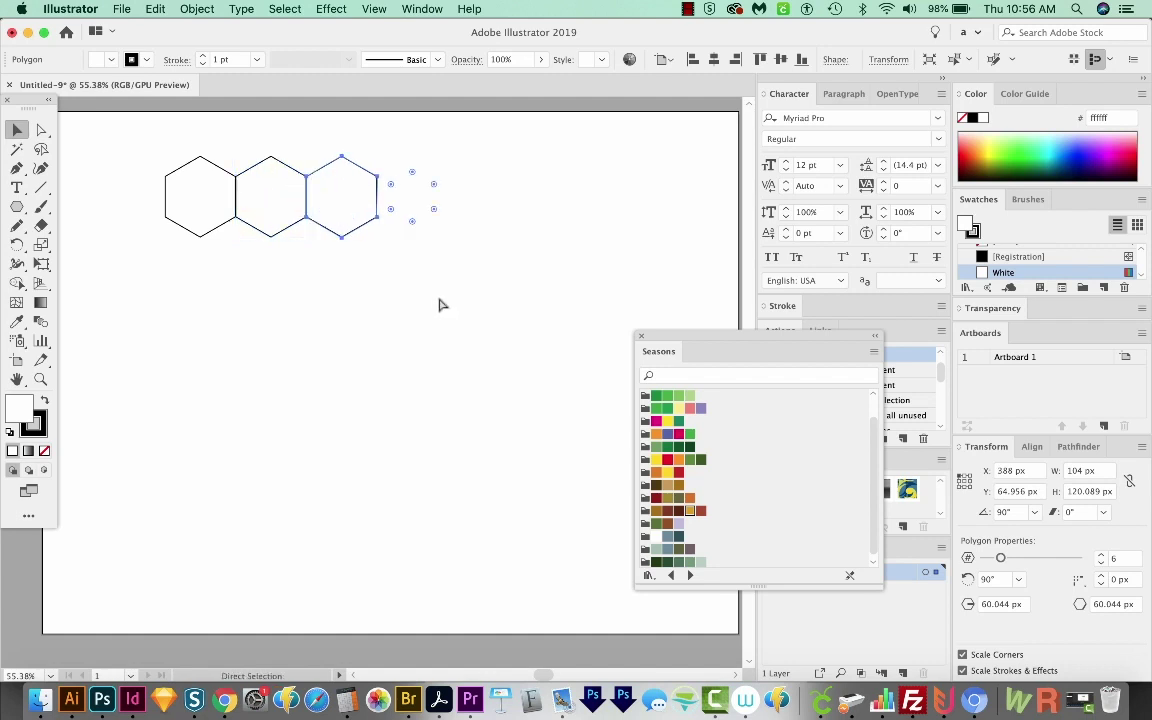
{"action": "key", "text": "v"}
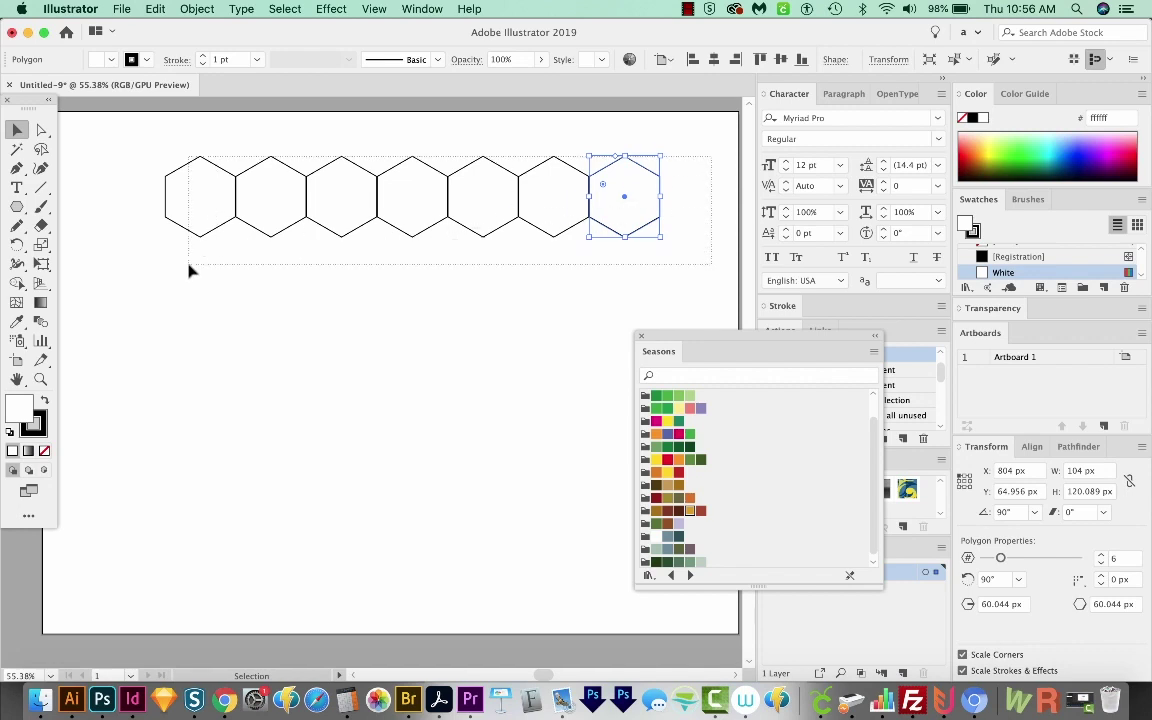
{"action": "key", "text": "super+a"}
{"action": "scroll", "coordinate": [447, 274], "scroll_direction": "right", "scroll_amount": 5}
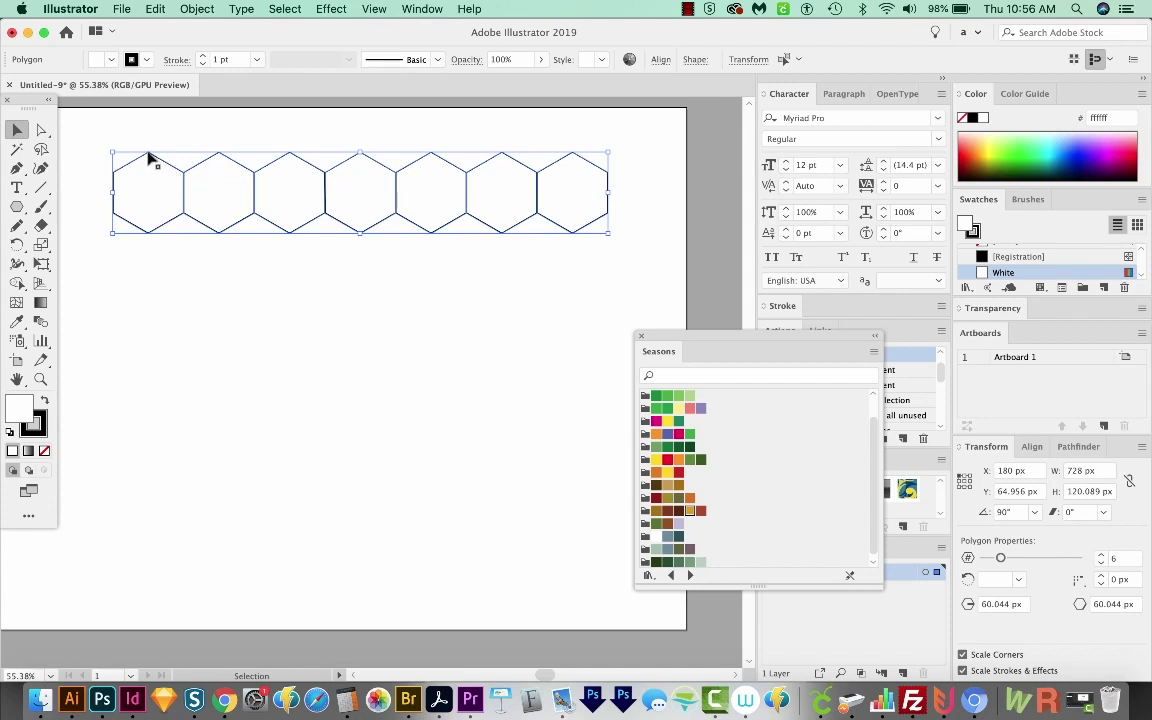
Step: Copy the row down offset by half a hexagon, then repeat to build six staggered rows
{"action": "left_click_drag", "start_coordinate": [148, 158], "coordinate": [185, 223]}
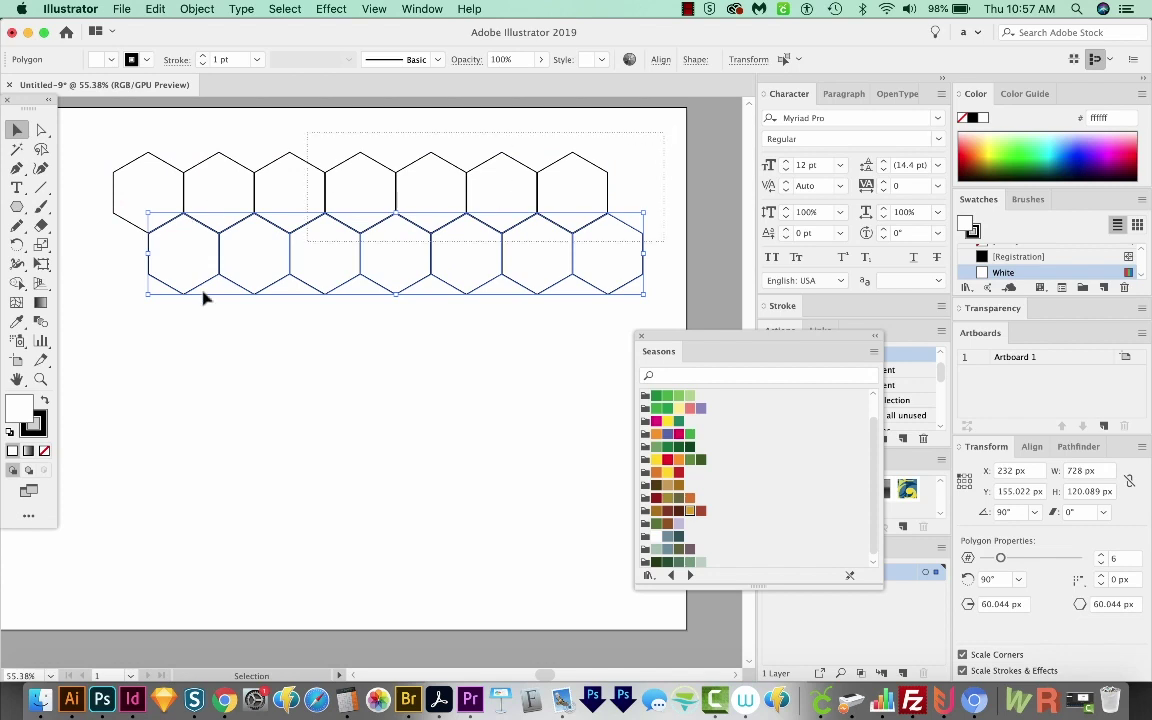
{"action": "key", "text": "super+a"}
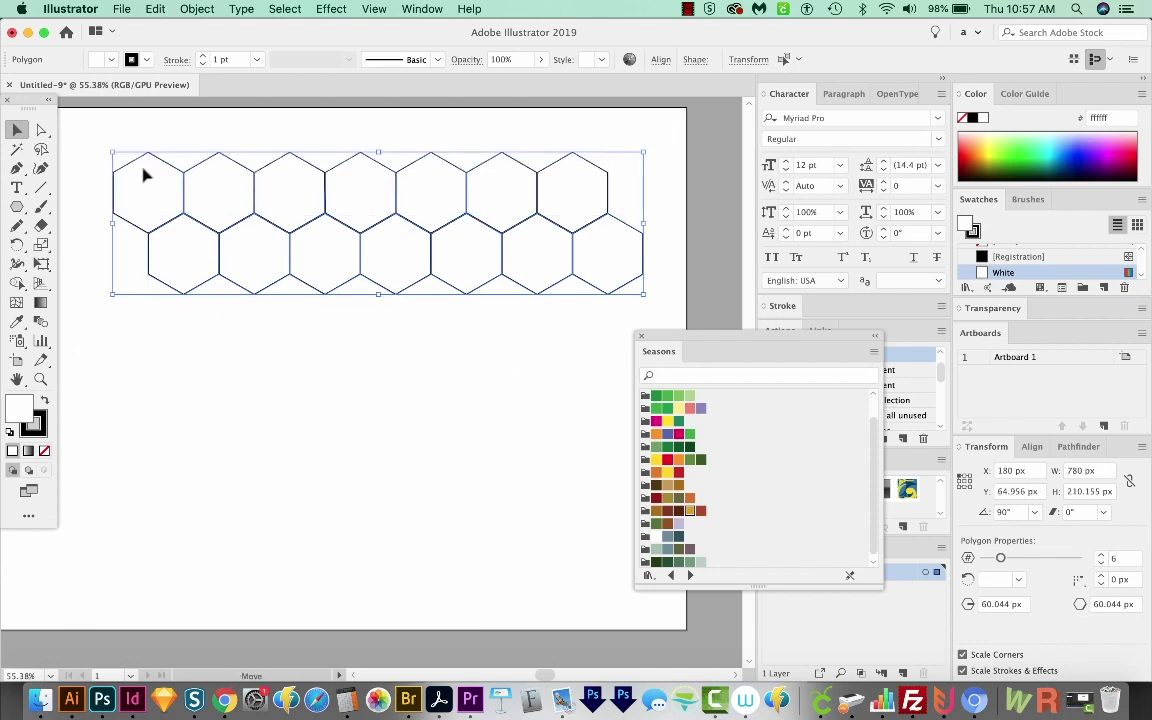
{"action": "left_click_drag", "start_coordinate": [144, 175], "coordinate": [153, 280]}
{"action": "key", "text": "super+d"}
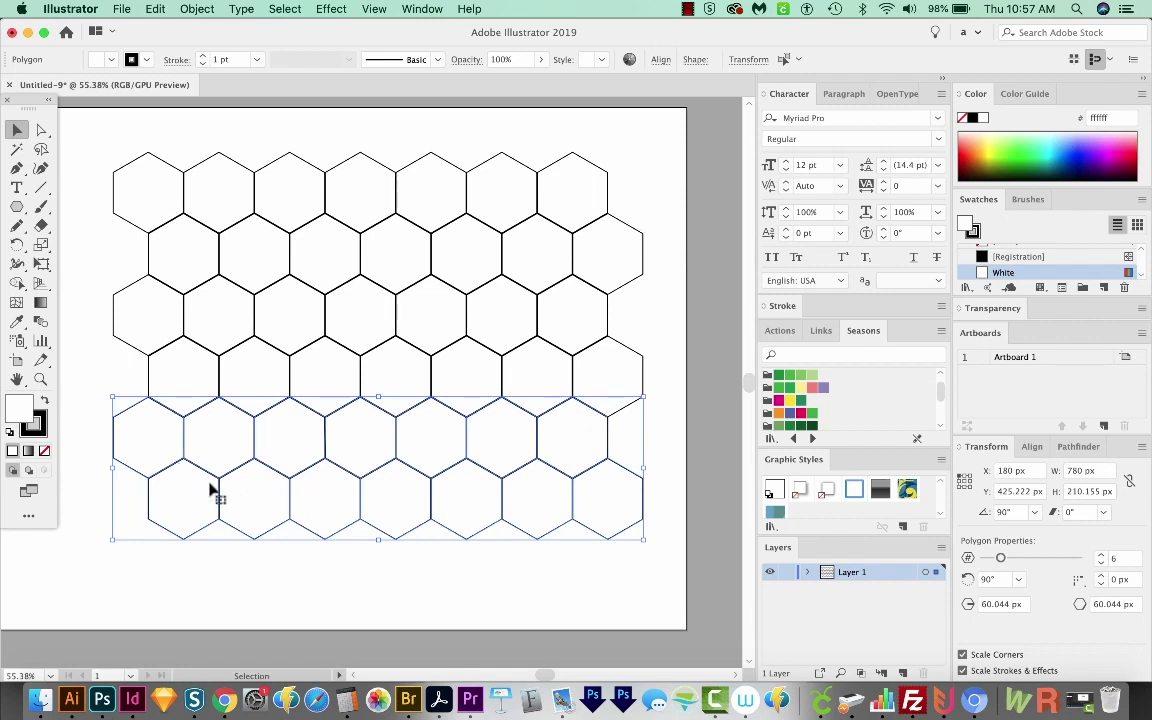
Step: Select every hexagon and group them into one honeycomb with Cmd+G
{"action": "key", "text": "super+a"}
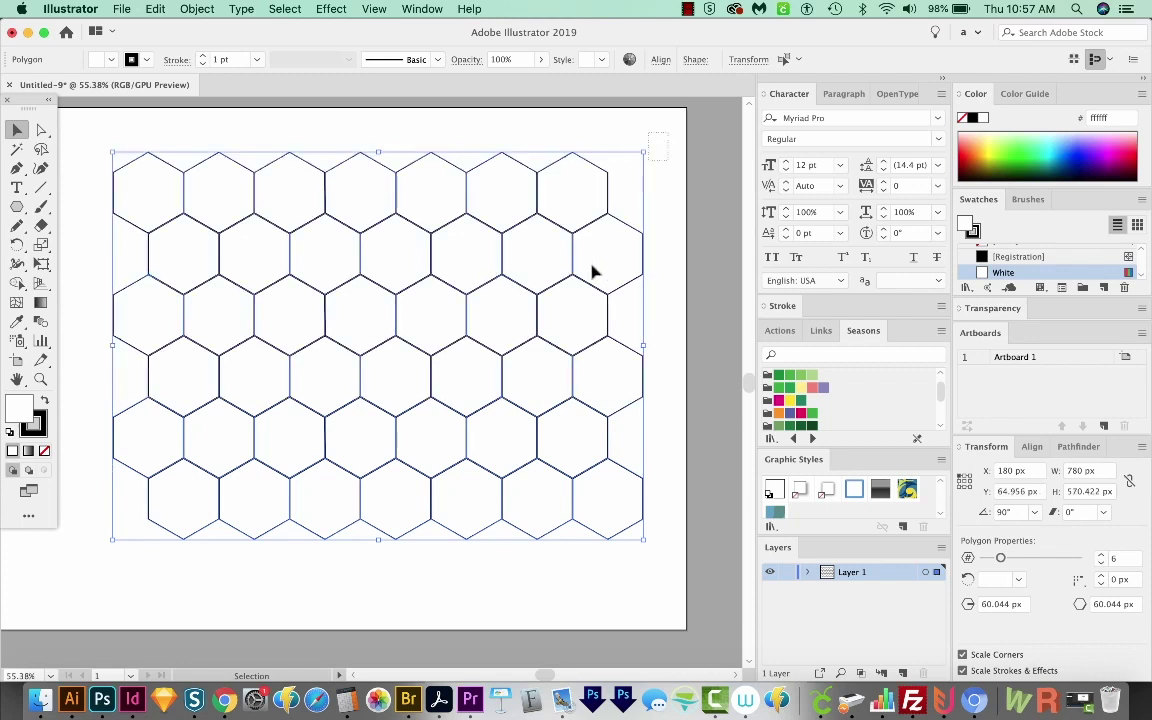
{"action": "scroll", "coordinate": [123, 575], "scroll_direction": "left", "scroll_amount": 2}
{"action": "key", "text": "a"}
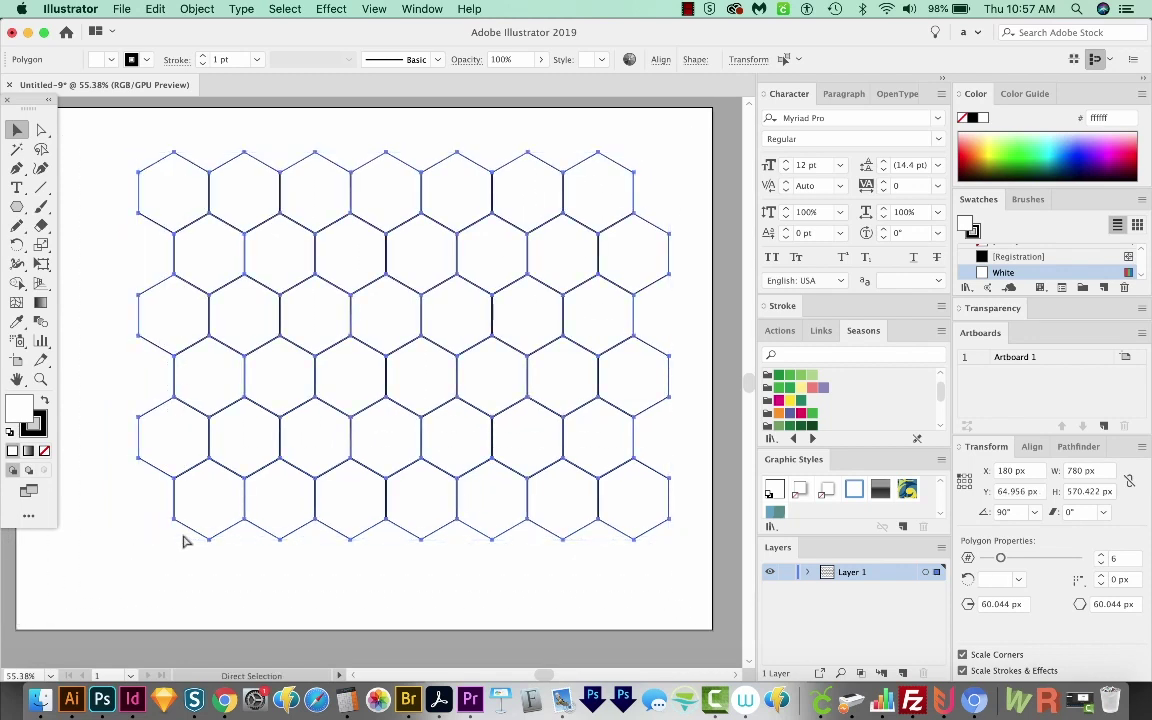
{"action": "key", "text": "super+g"}
{"action": "key", "text": "v"}
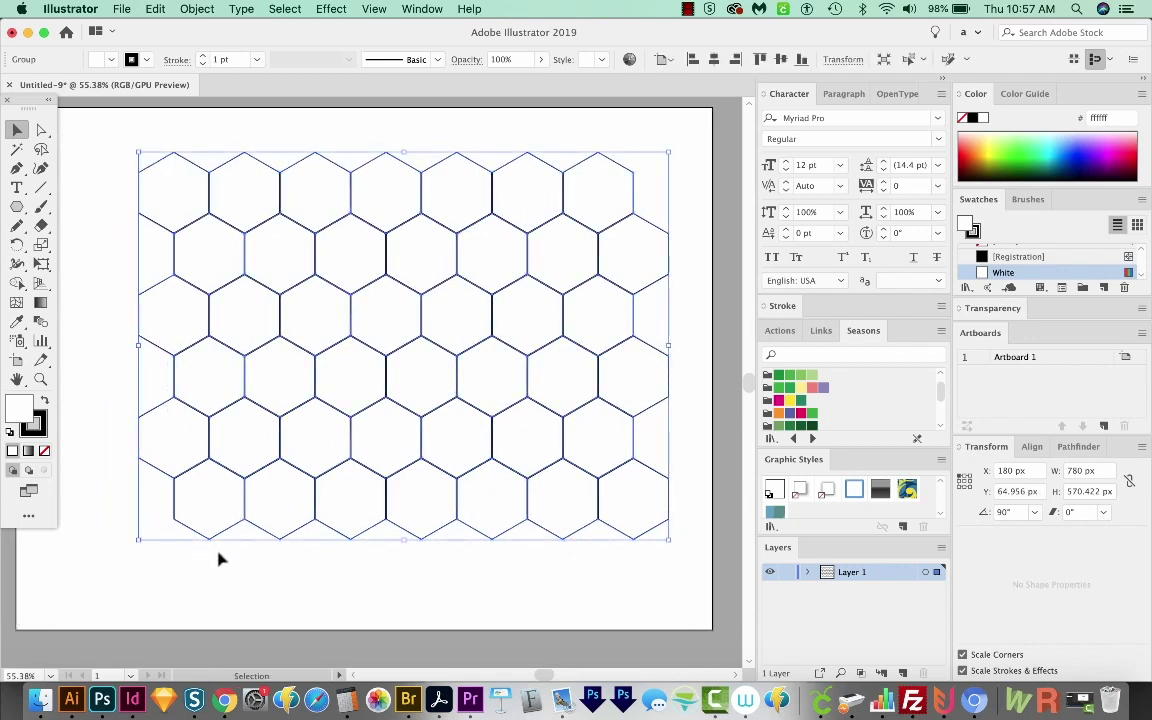
{"action": "left_click_drag", "start_coordinate": [863, 330], "coordinate": [668, 229]}
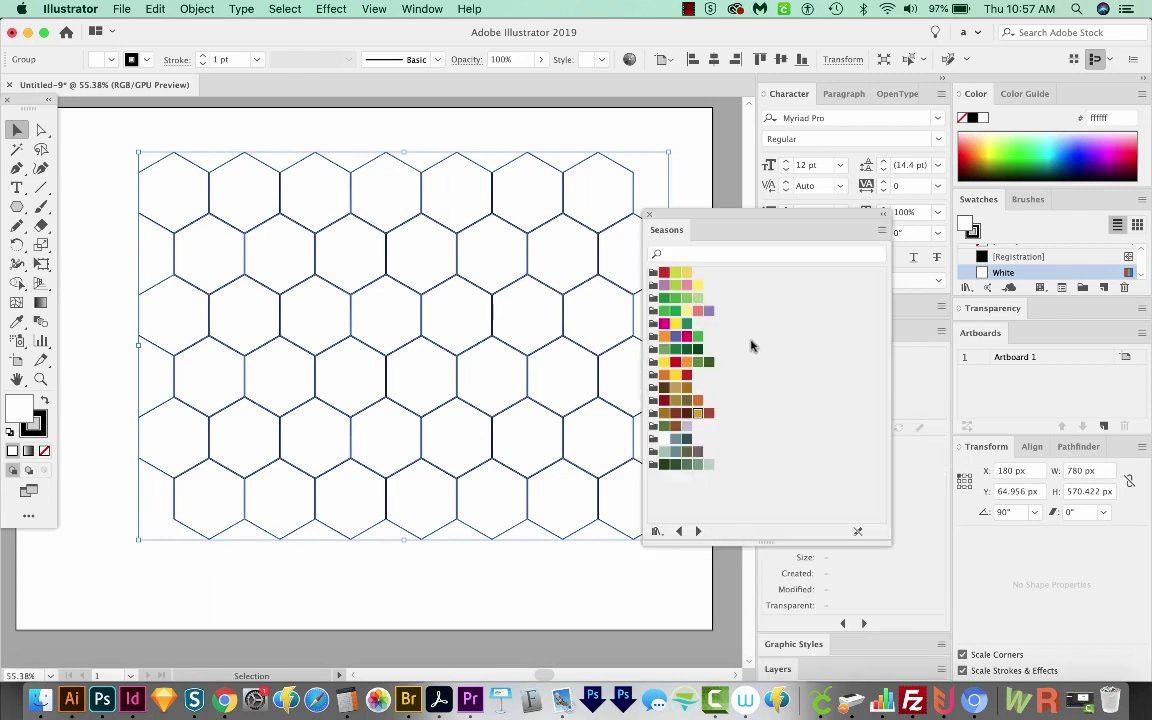
Step: Apply the white-to-black linear gradient from the Gradient panel to all hexagon fills
{"action": "left_click_drag", "start_coordinate": [728, 219], "coordinate": [506, 280]}
{"action": "left_click", "coordinate": [421, 9]}
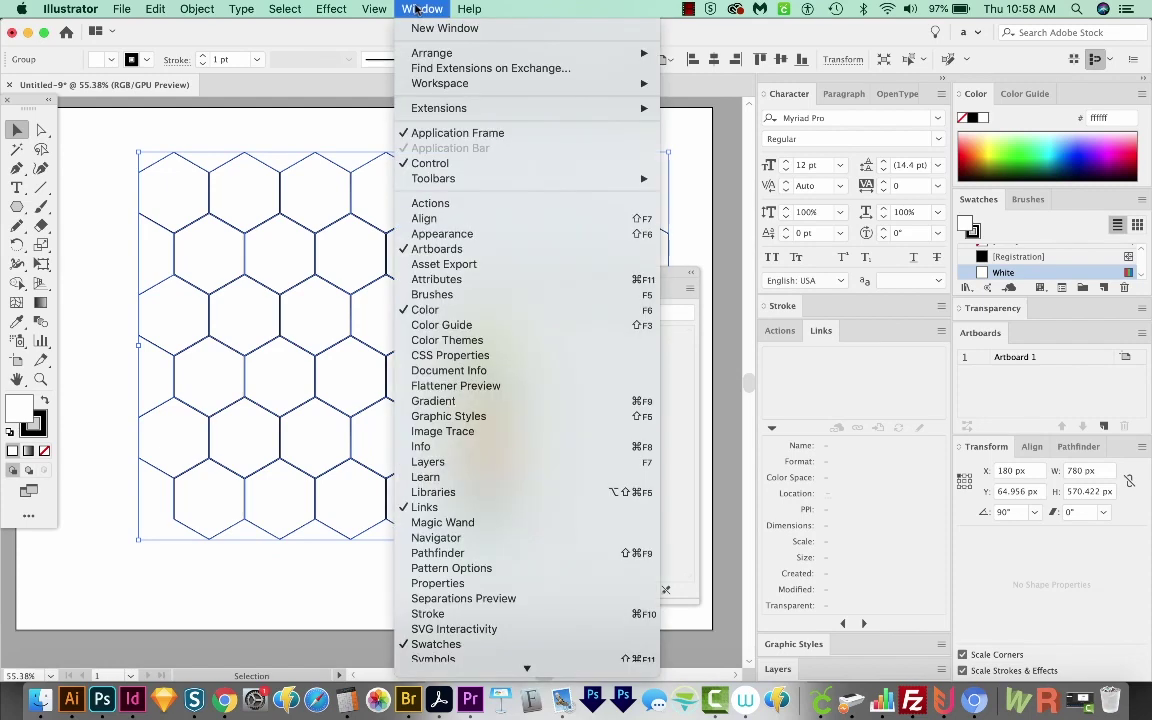
{"action": "left_click", "coordinate": [479, 403]}
{"action": "left_click_drag", "start_coordinate": [672, 290], "coordinate": [684, 286]}
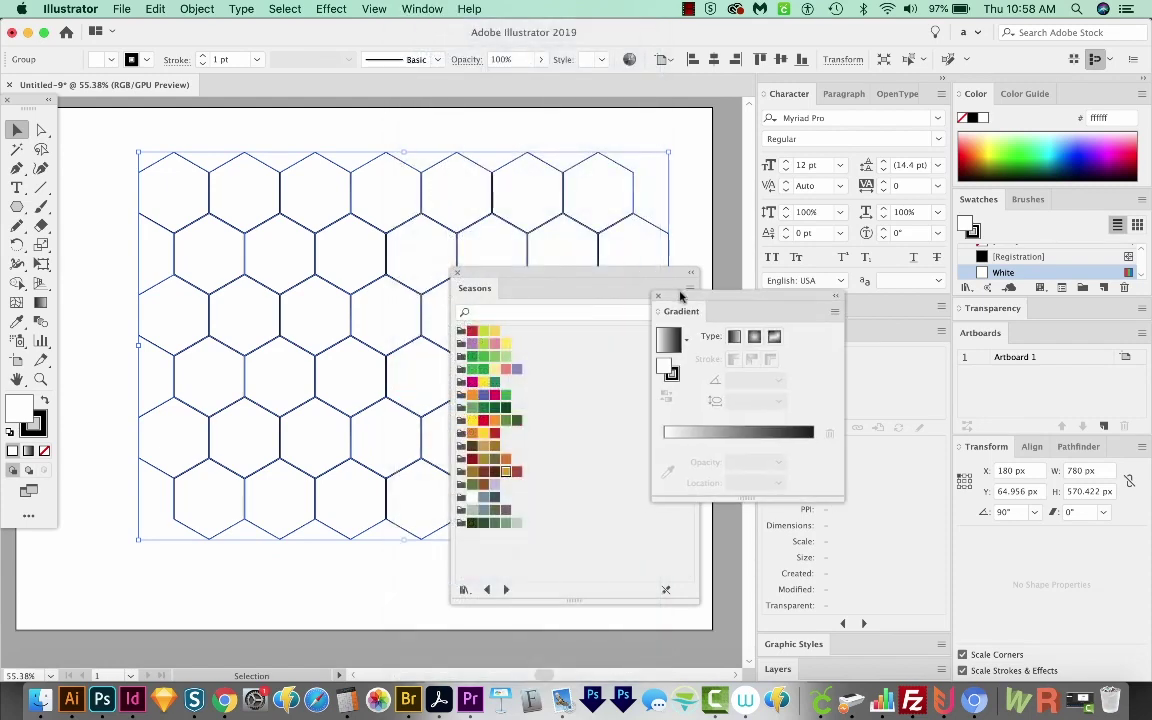
{"action": "left_click", "coordinate": [740, 437]}
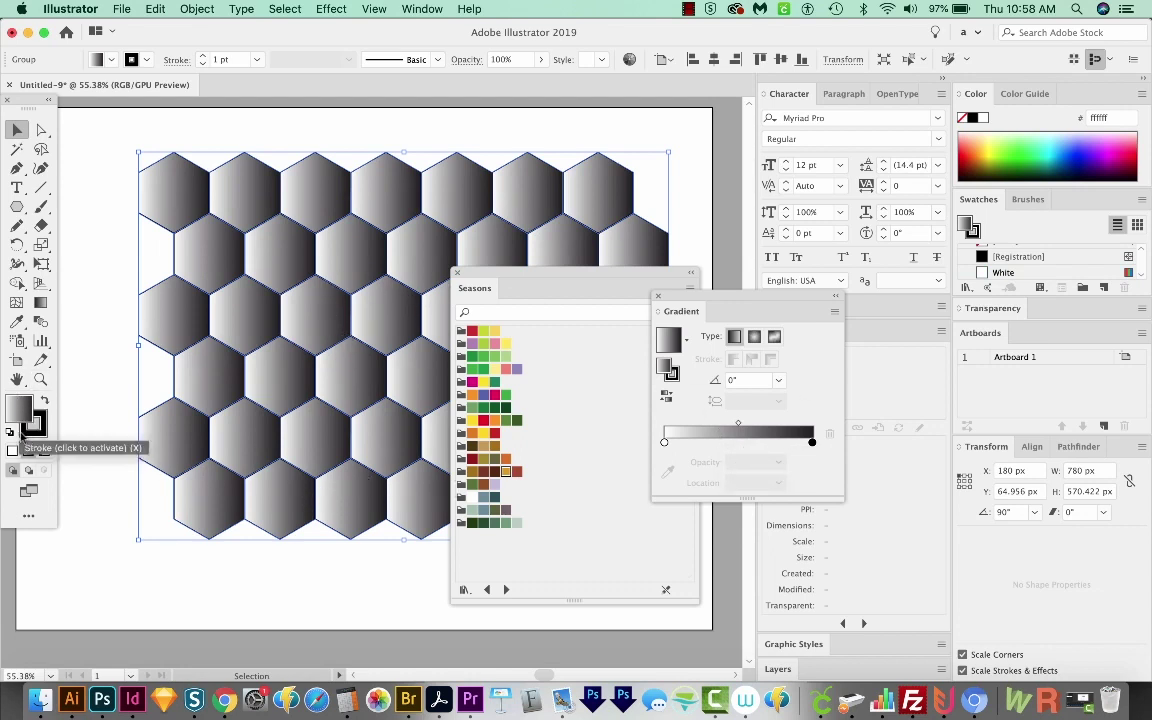
Step: Set the hexagons' outline stroke to None
{"action": "left_click", "coordinate": [23, 413]}
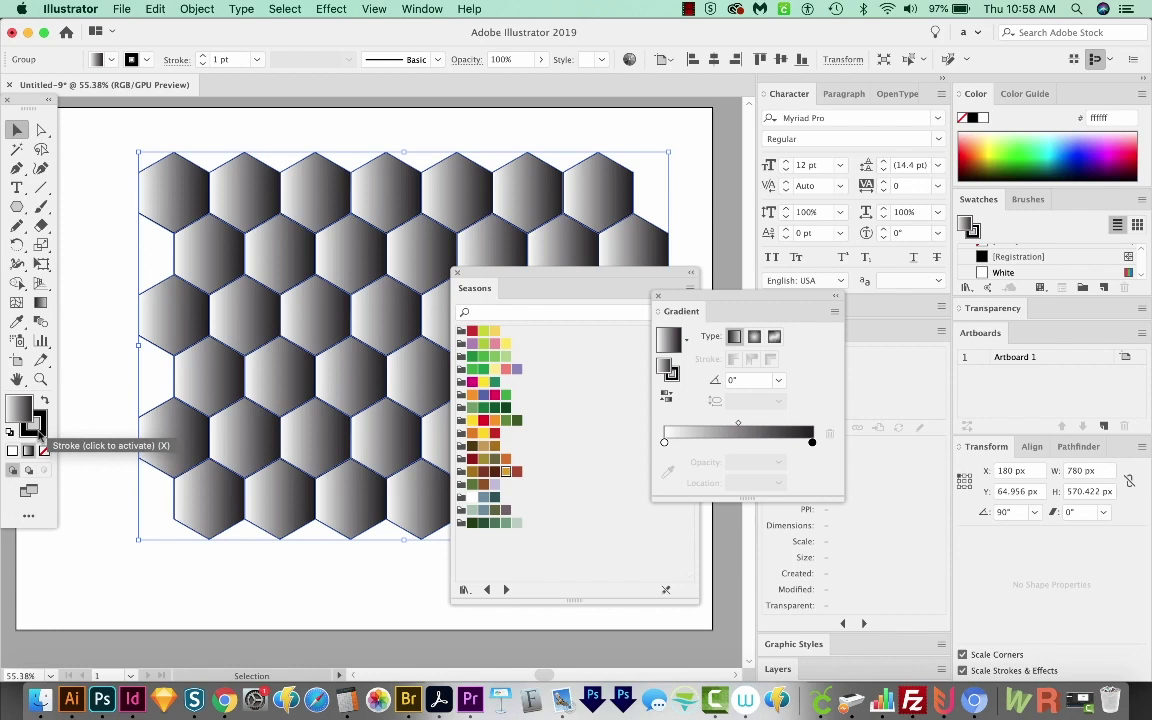
{"action": "left_click", "coordinate": [38, 428]}
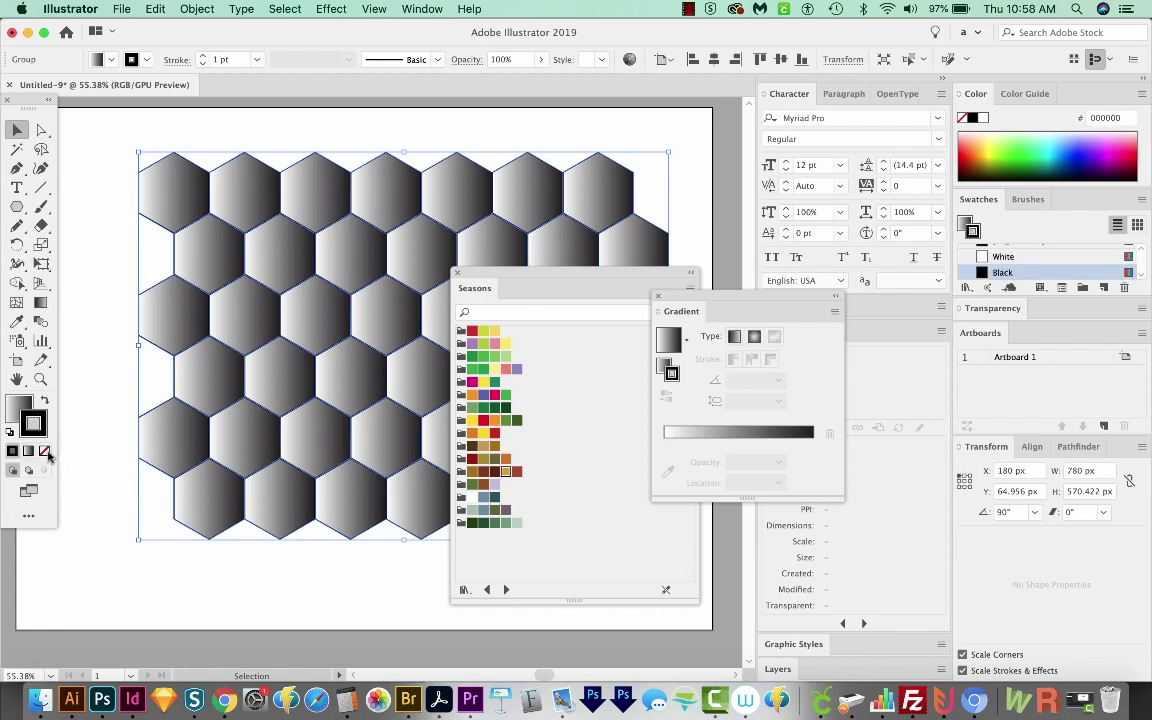
{"action": "left_click", "coordinate": [44, 451]}
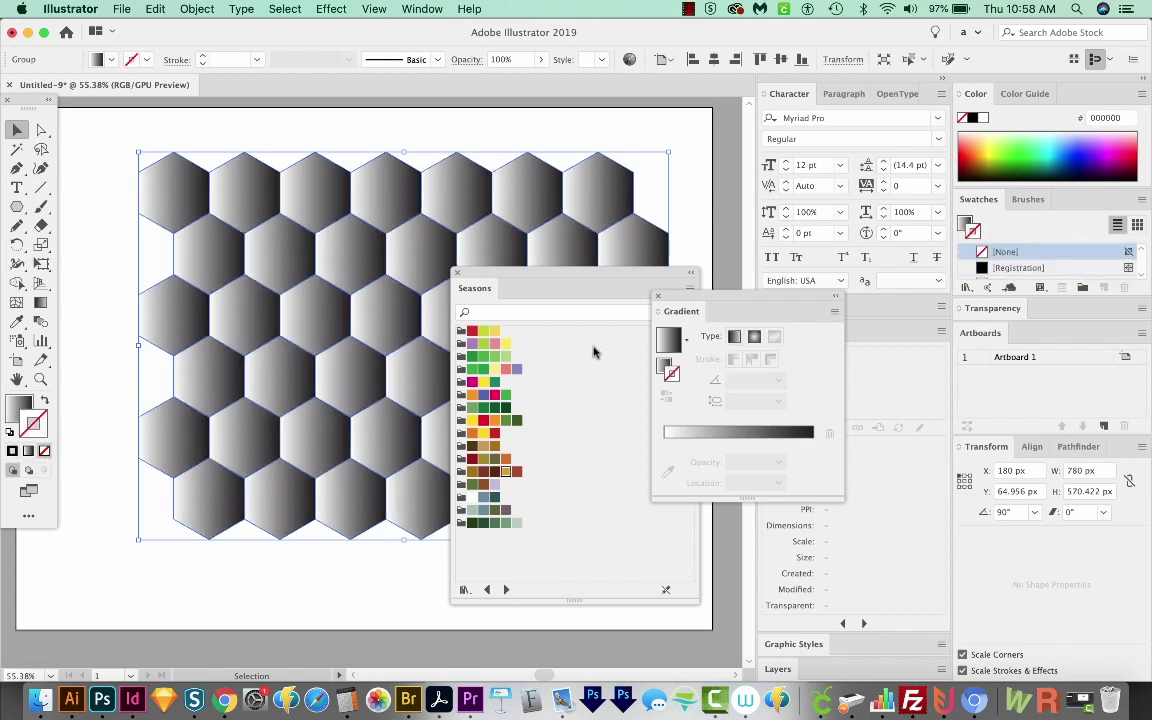
Step: Switch the hexagons' fill gradient to Radial, undoing the mistaken stroke change
{"action": "left_click", "coordinate": [754, 340]}
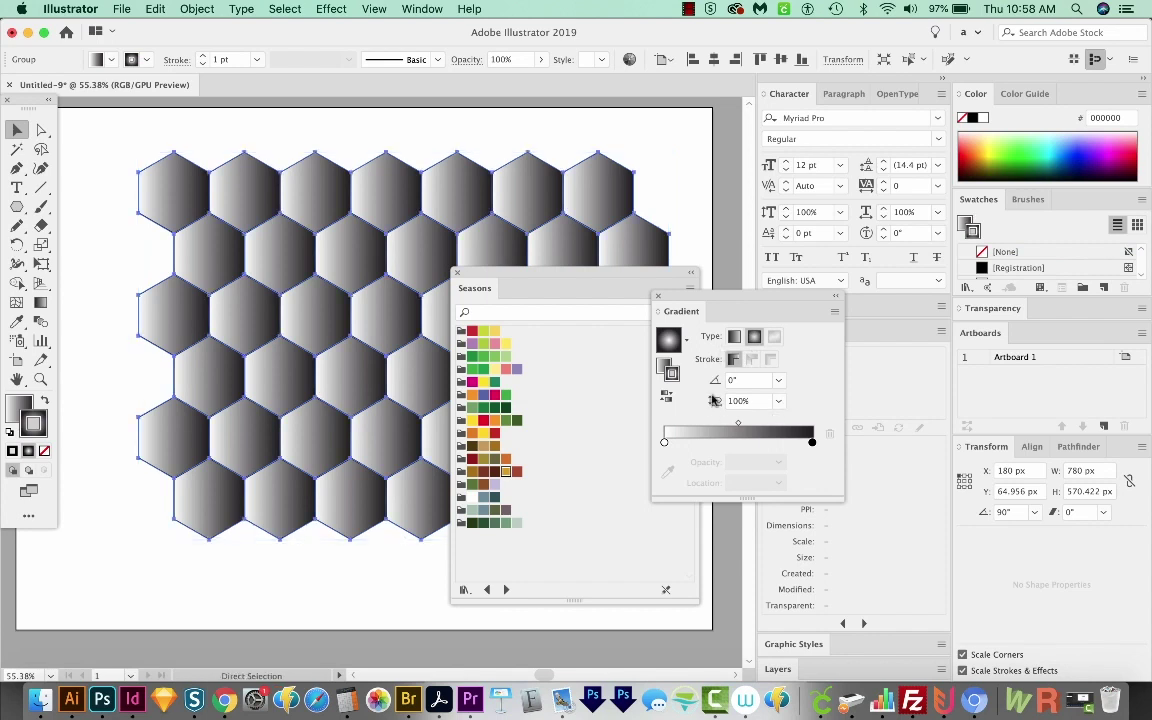
{"action": "key", "text": "super+z"}
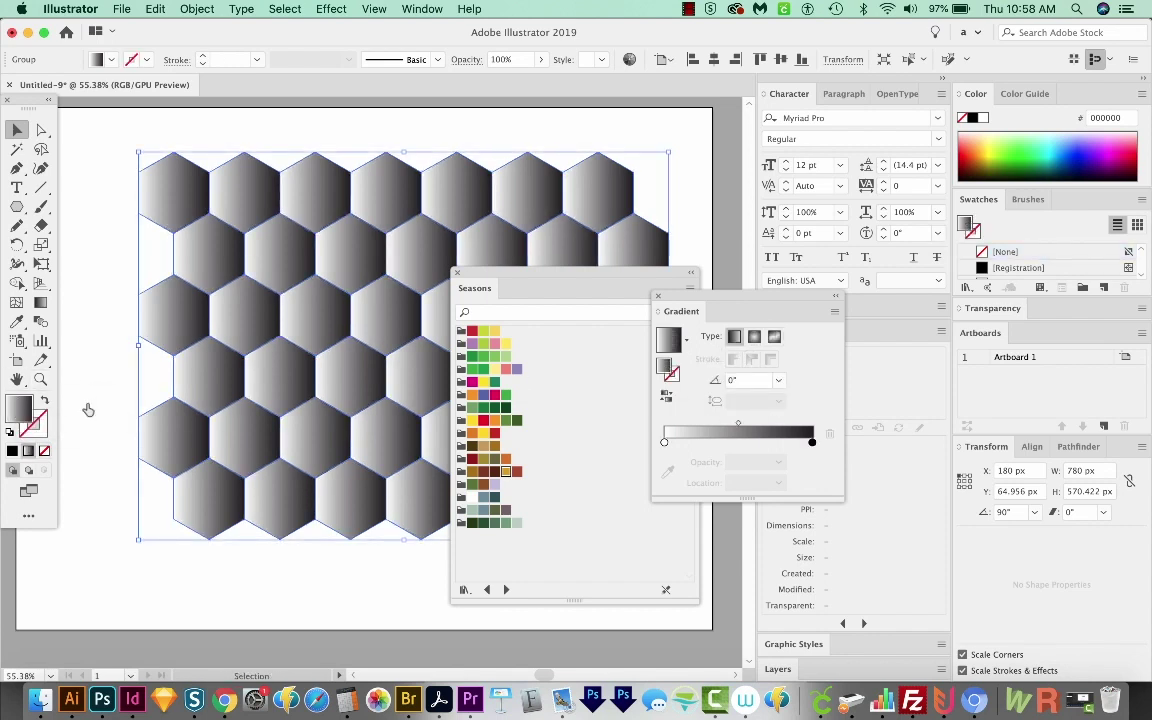
{"action": "left_click", "coordinate": [754, 338]}
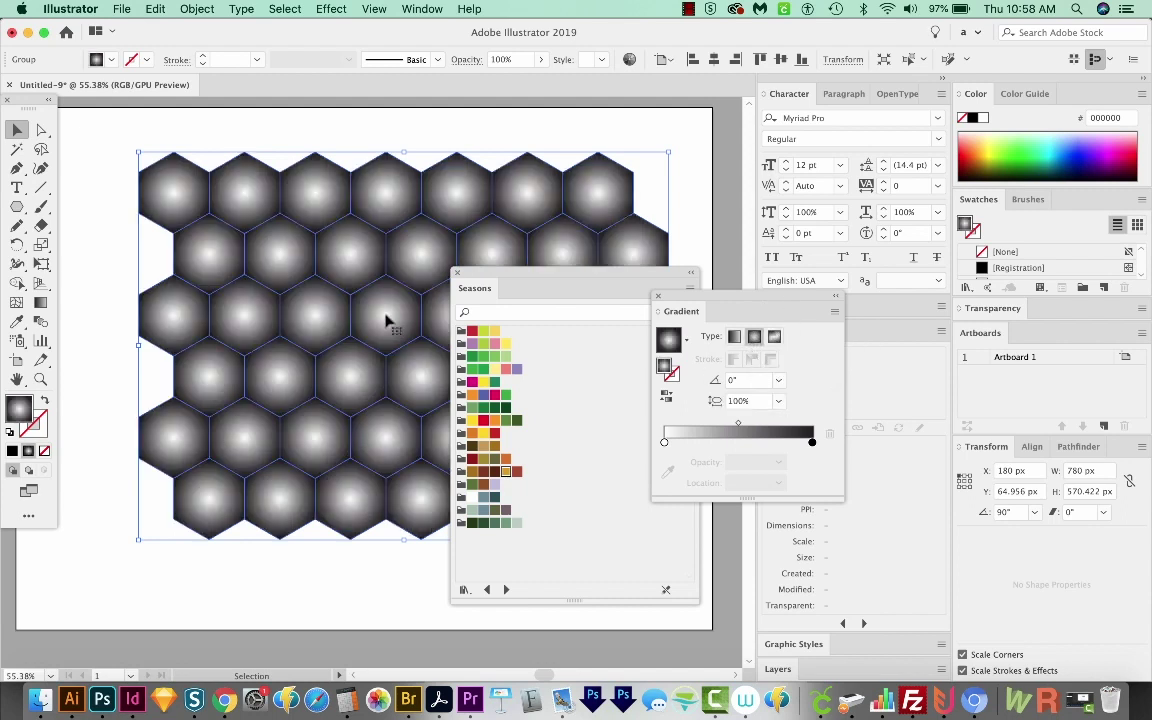
Step: Drag golden yellow onto the centre stop and dark red onto the outer stop from Seasons
{"action": "left_click", "coordinate": [664, 442]}
{"action": "left_click_drag", "start_coordinate": [625, 270], "coordinate": [563, 266]}
{"action": "left_click_drag", "start_coordinate": [446, 466], "coordinate": [664, 444]}
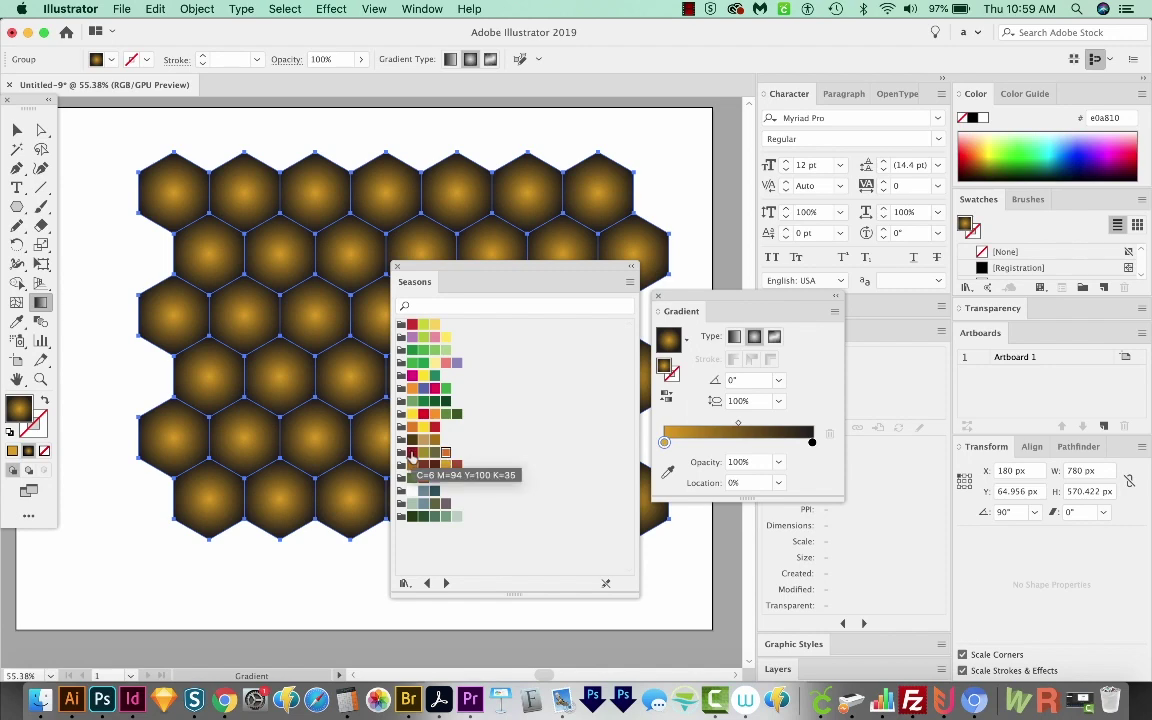
{"action": "left_click_drag", "start_coordinate": [412, 452], "coordinate": [814, 447]}
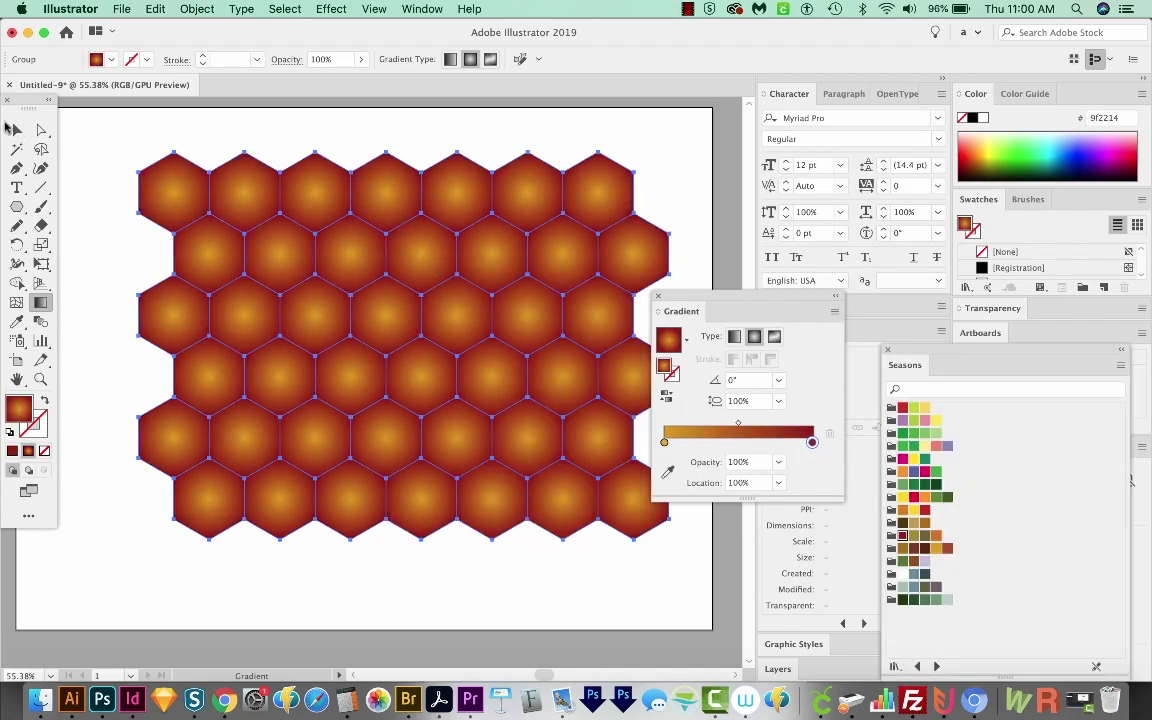
Step: Reselect all the hexagons in the honeycomb
{"action": "left_click", "coordinate": [17, 130]}
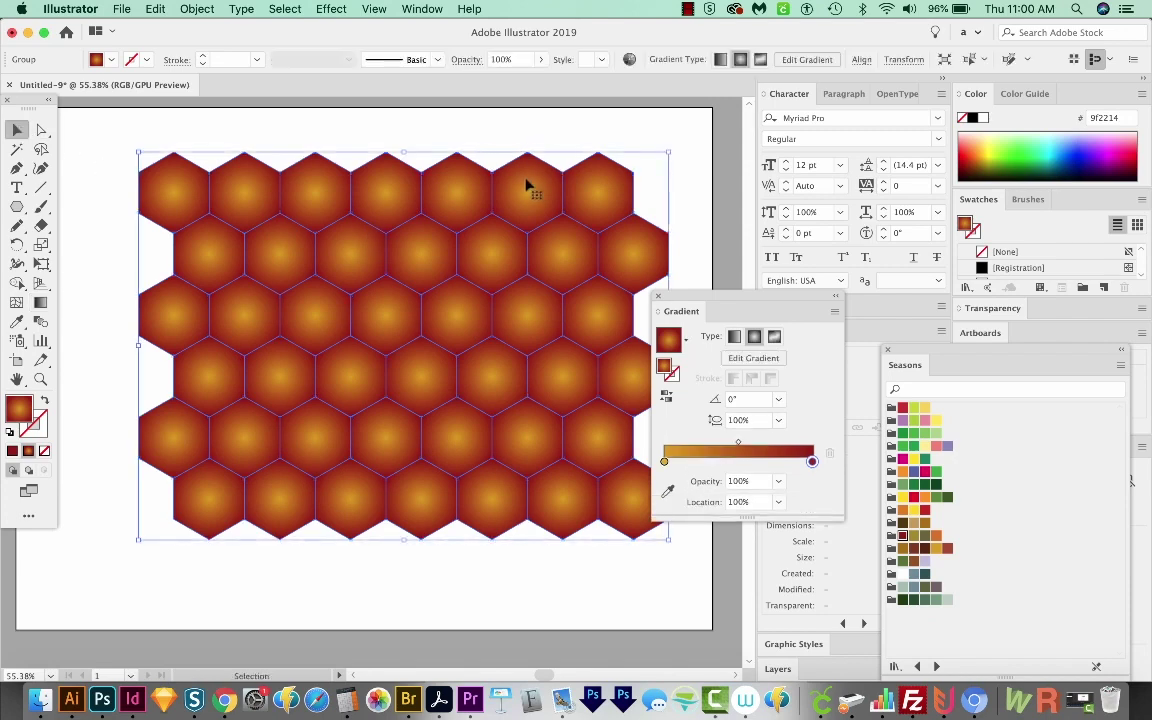
{"action": "key", "text": "a"}
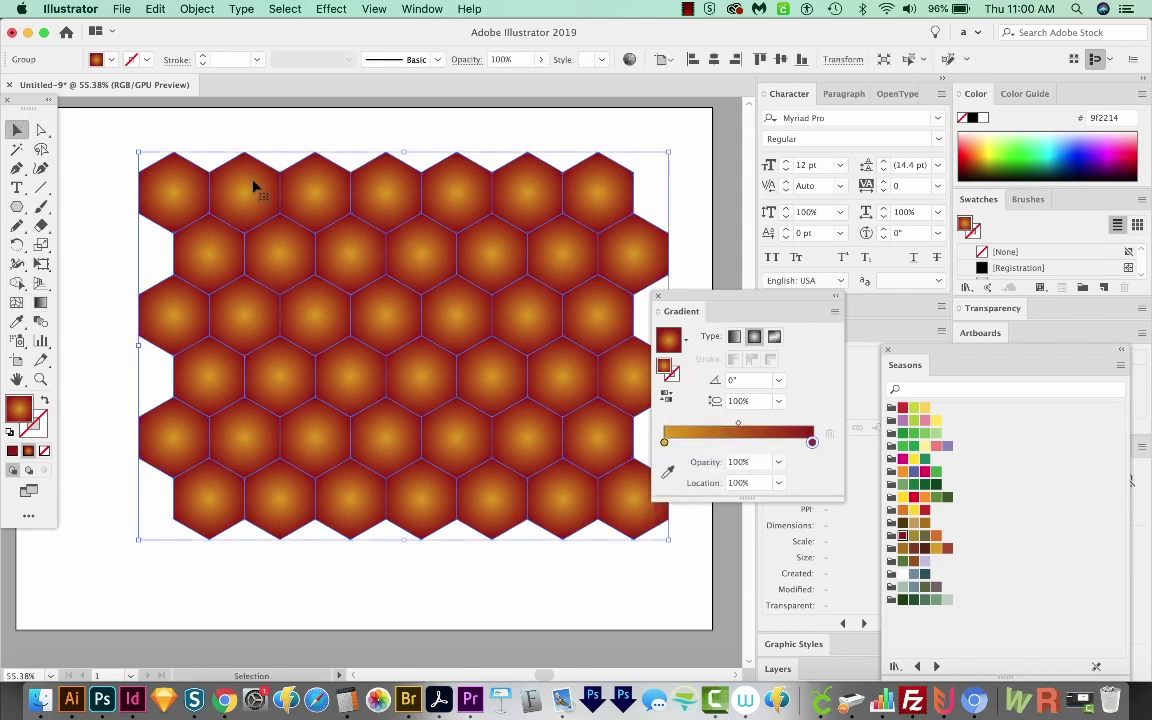
{"action": "key", "text": "v"}
{"action": "left_click", "coordinate": [91, 192]}
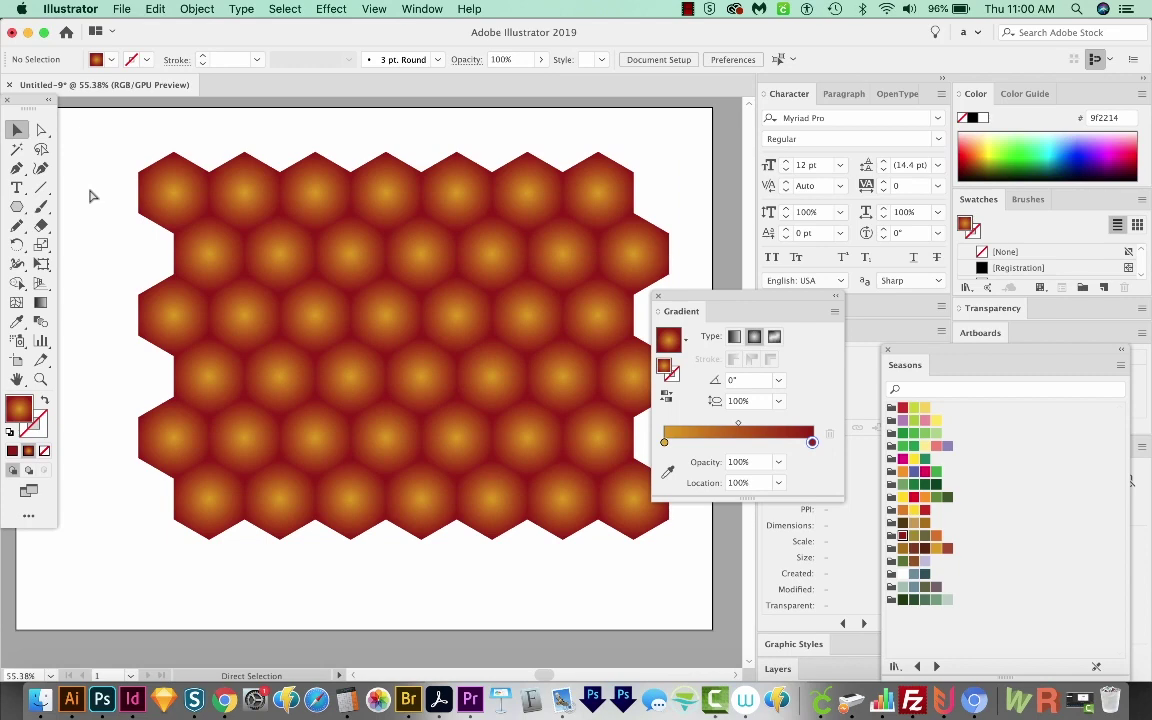
{"action": "key", "text": "super+a"}
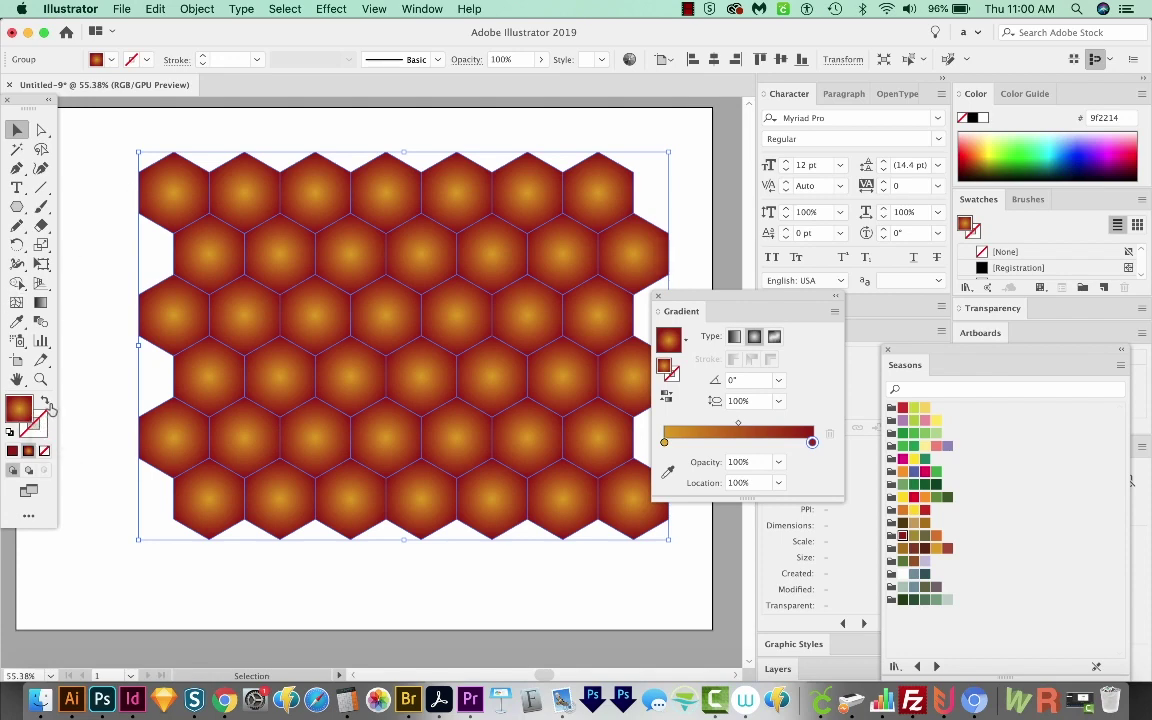
Step: Give the outlines the orange Seasons swatch at 4 pt stroke weight
{"action": "left_click", "coordinate": [45, 401]}
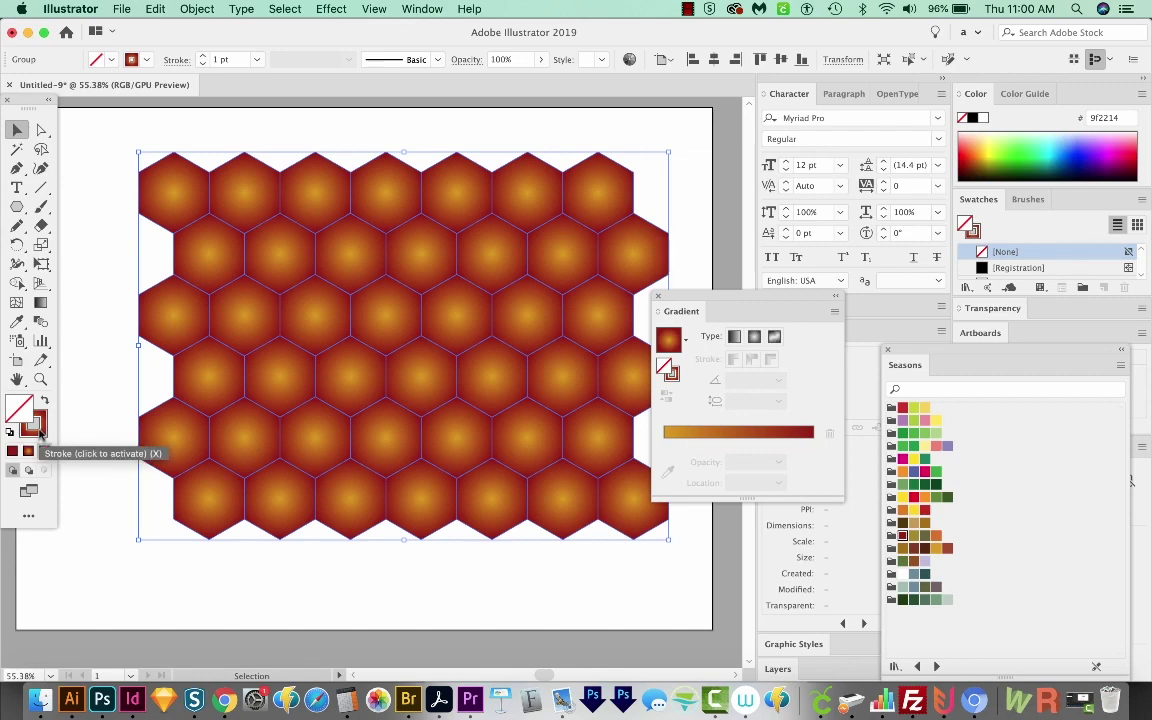
{"action": "left_click", "coordinate": [34, 424]}
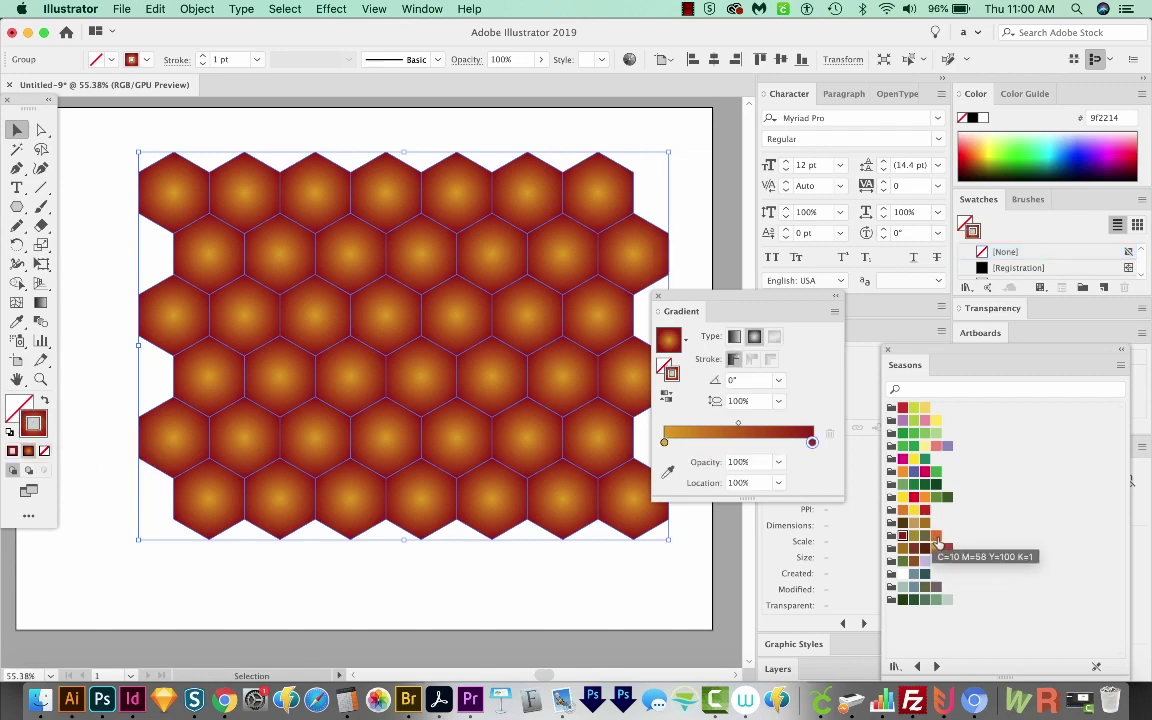
{"action": "left_click", "coordinate": [938, 541]}
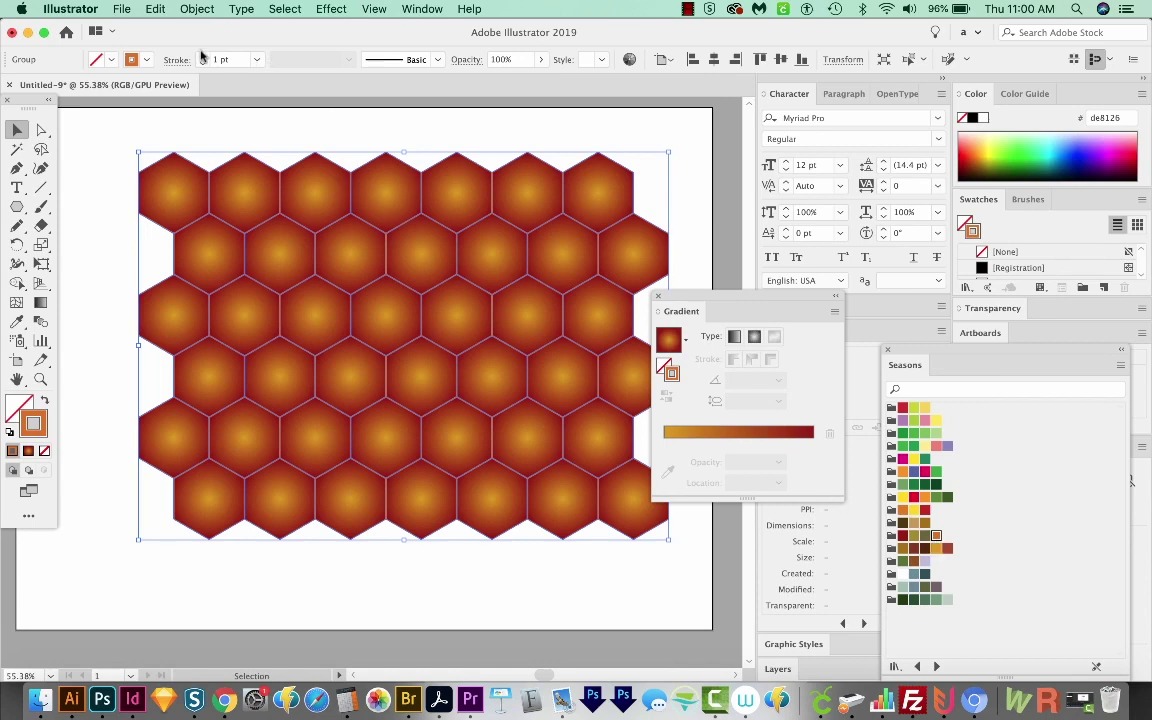
{"action": "left_click", "coordinate": [202, 56]}
{"action": "left_click", "coordinate": [202, 56]}
{"action": "left_click", "coordinate": [202, 56]}
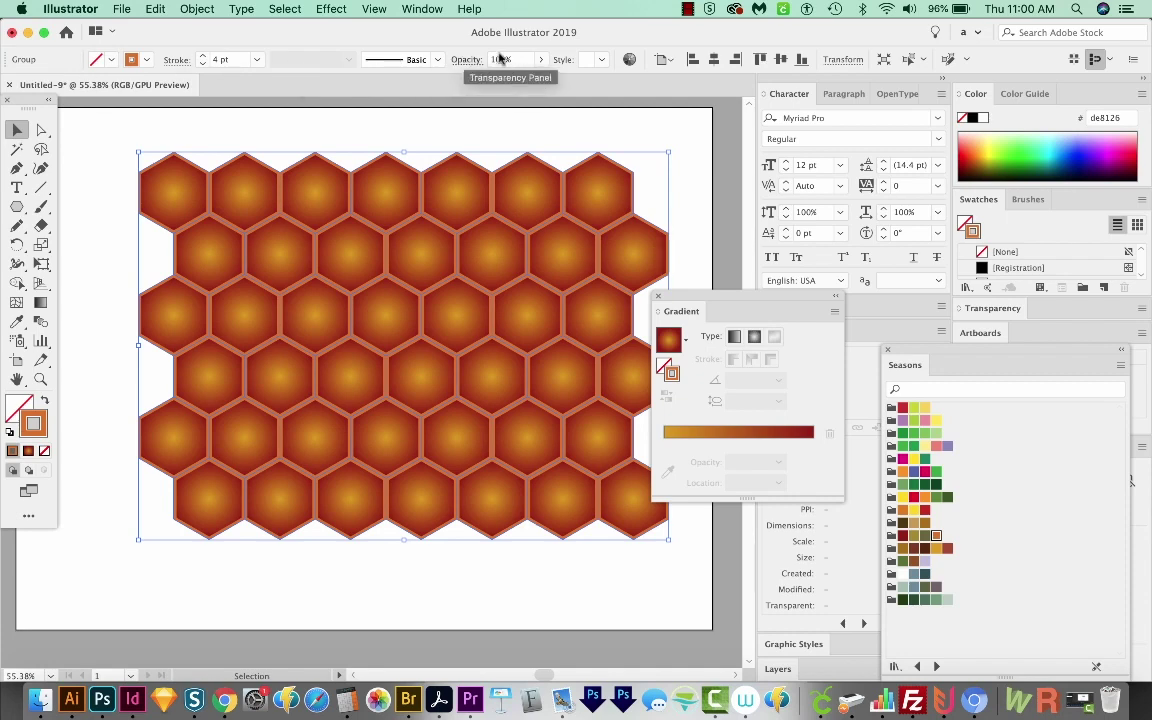
{"action": "left_click", "coordinate": [422, 9]}
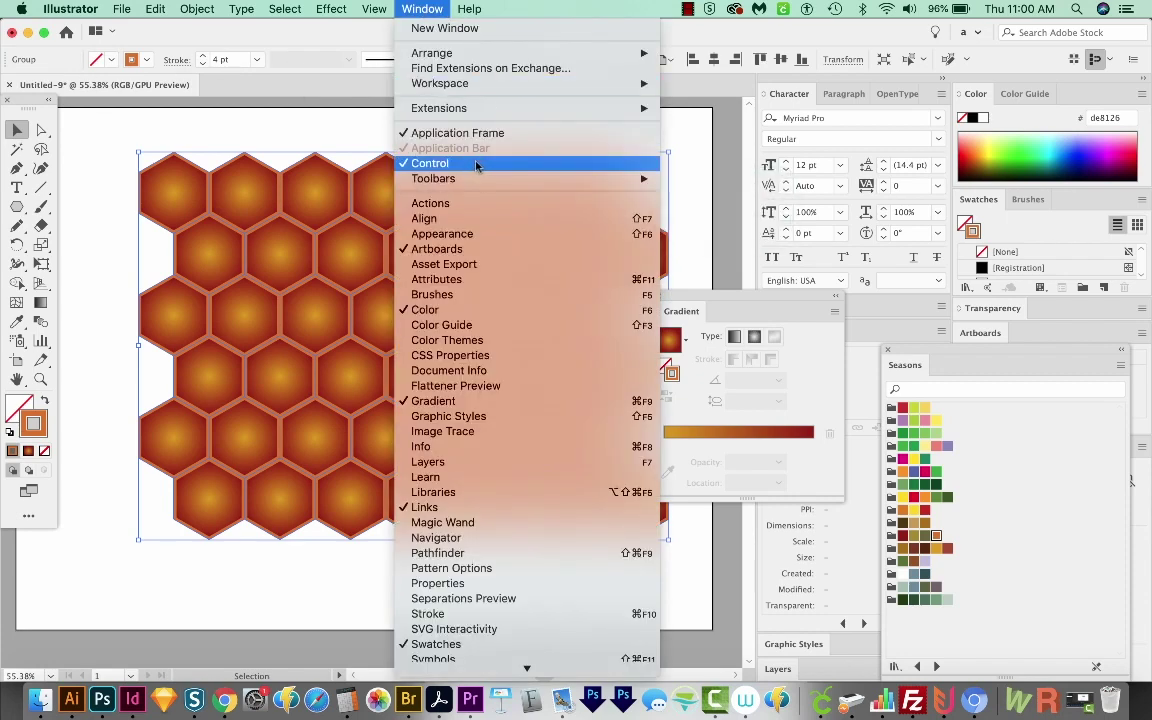
{"action": "left_click", "coordinate": [312, 89]}
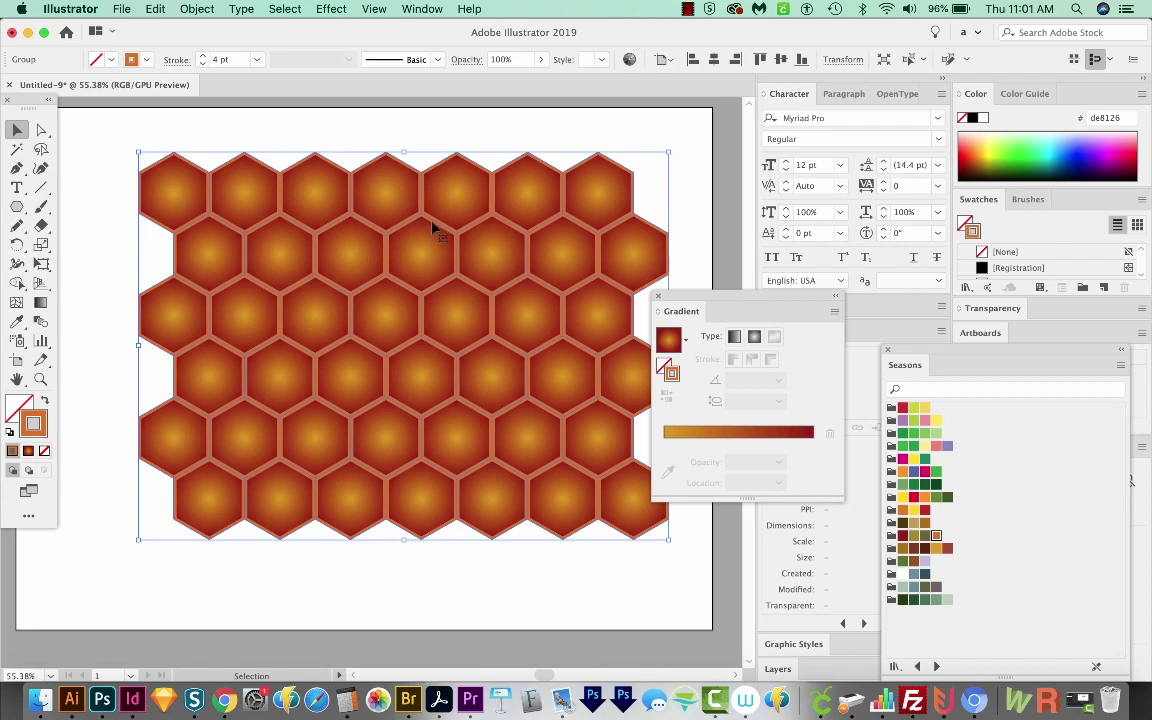
Step: Reselect the pasted honeycomb copy and nudge it slightly up and to the right
{"action": "key", "text": "a"}
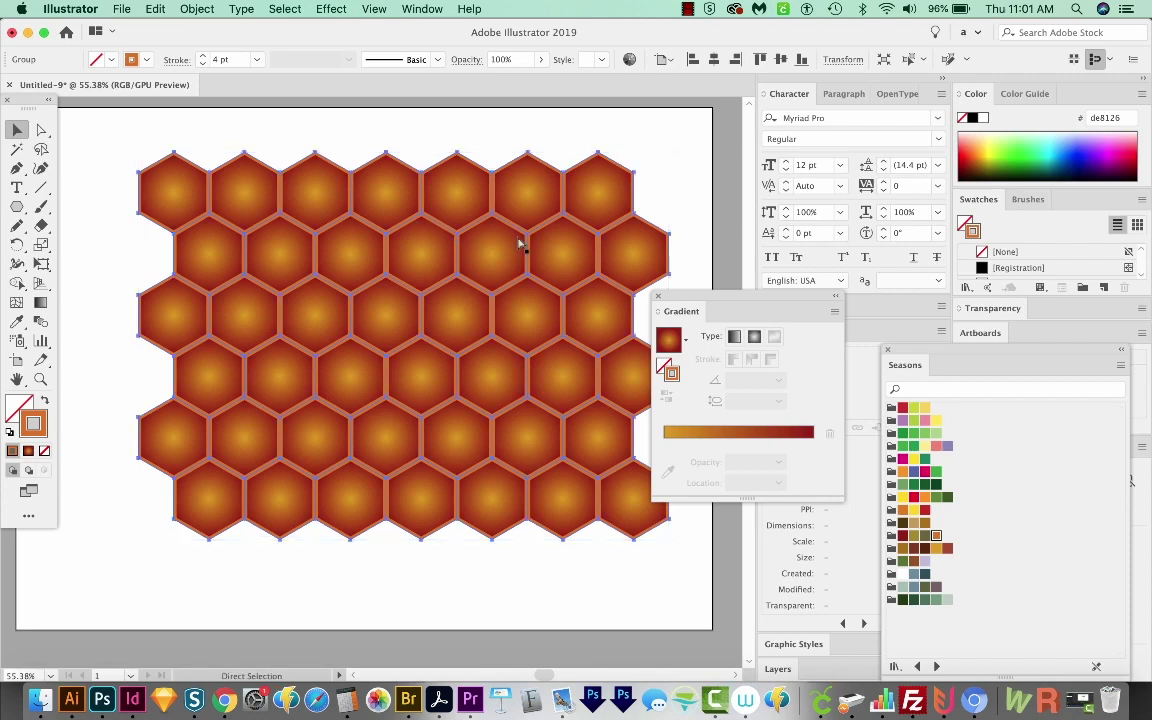
{"action": "left_click", "coordinate": [658, 129]}
{"action": "key", "text": "v"}
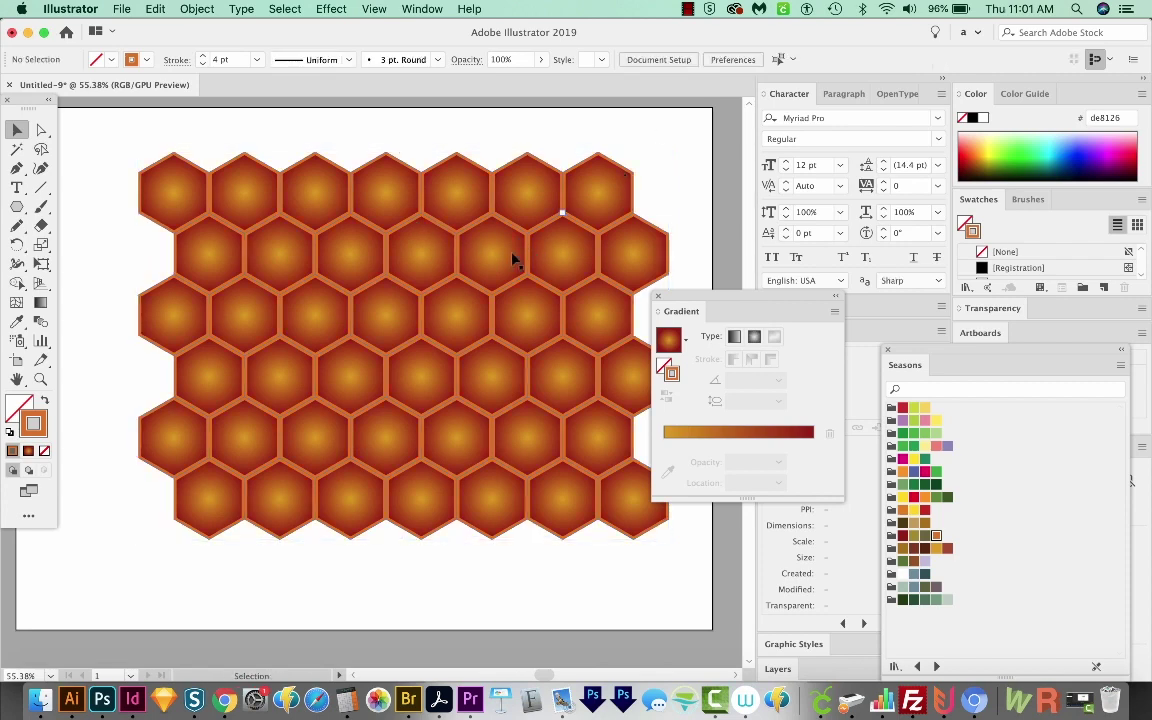
{"action": "left_click", "coordinate": [512, 258]}
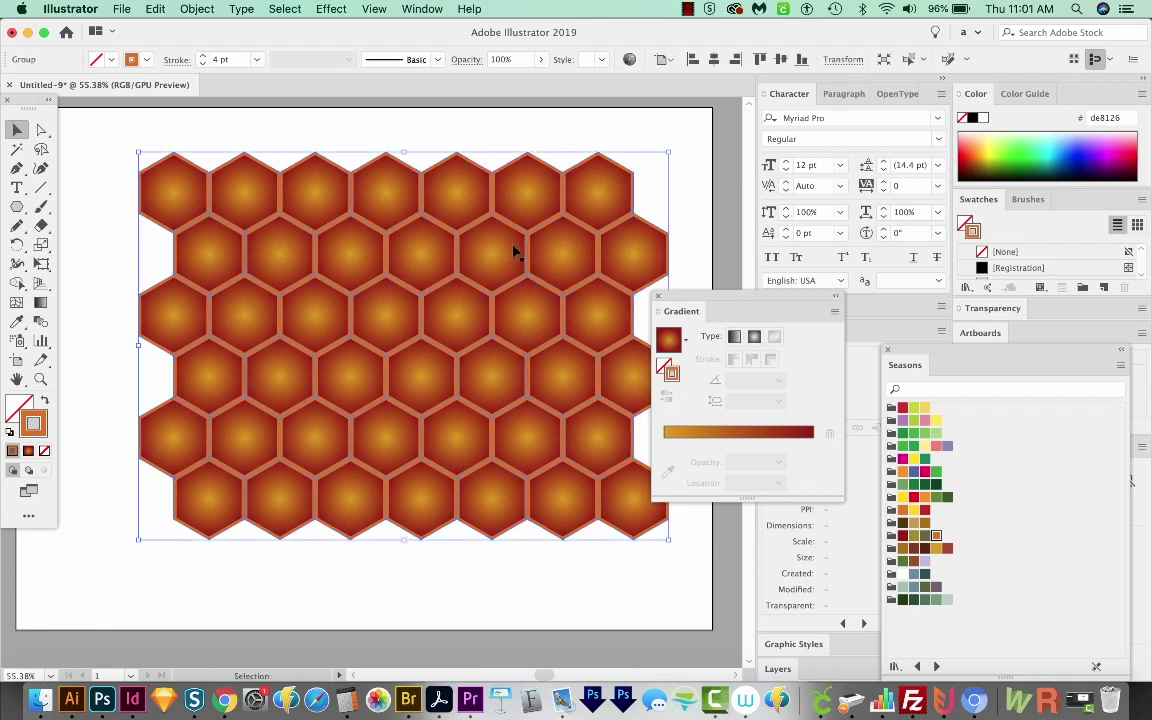
{"action": "key", "text": "Up"}
{"action": "key", "text": "Up"}
{"action": "key", "text": "Up"}
{"action": "key", "text": "Up"}
{"action": "key", "text": "Up"}
{"action": "key", "text": "Up"}
{"action": "key", "text": "Up"}
{"action": "key", "text": "Up"}
{"action": "key", "text": "Up"}
{"action": "key", "text": "Up"}
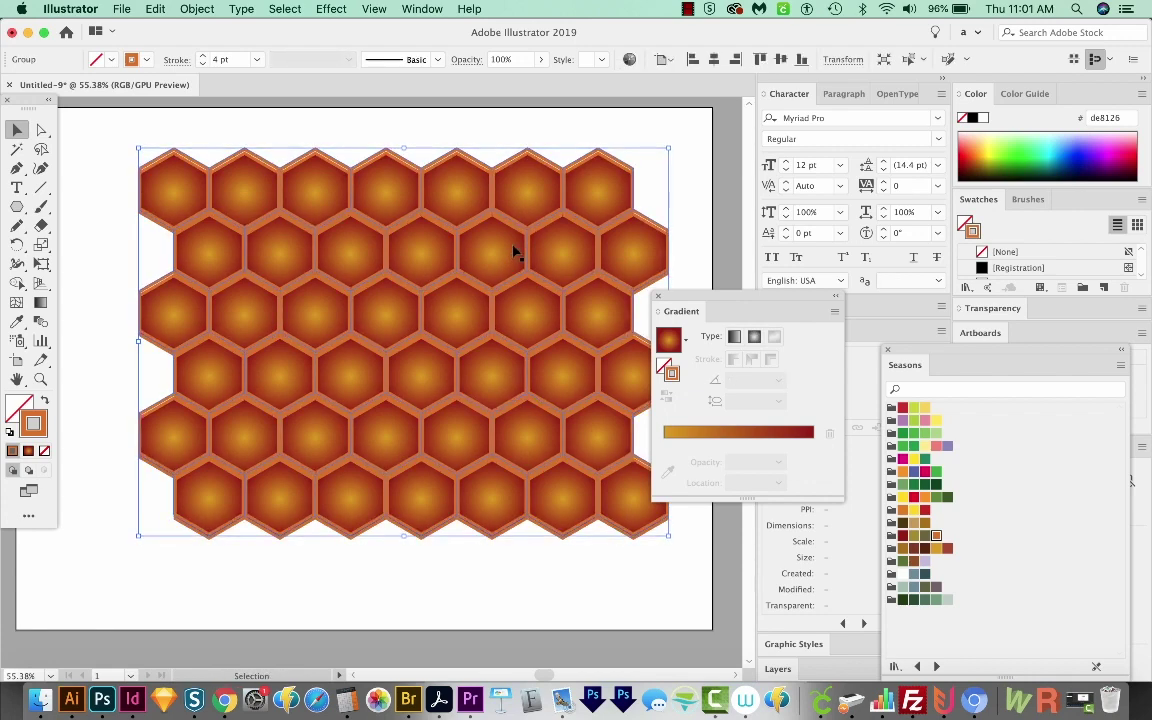
{"action": "key", "text": "Right"}
{"action": "key", "text": "Right"}
{"action": "key", "text": "Right"}
{"action": "key", "text": "Right"}
{"action": "key", "text": "Right"}
{"action": "key", "text": "Right"}
{"action": "key", "text": "Right"}
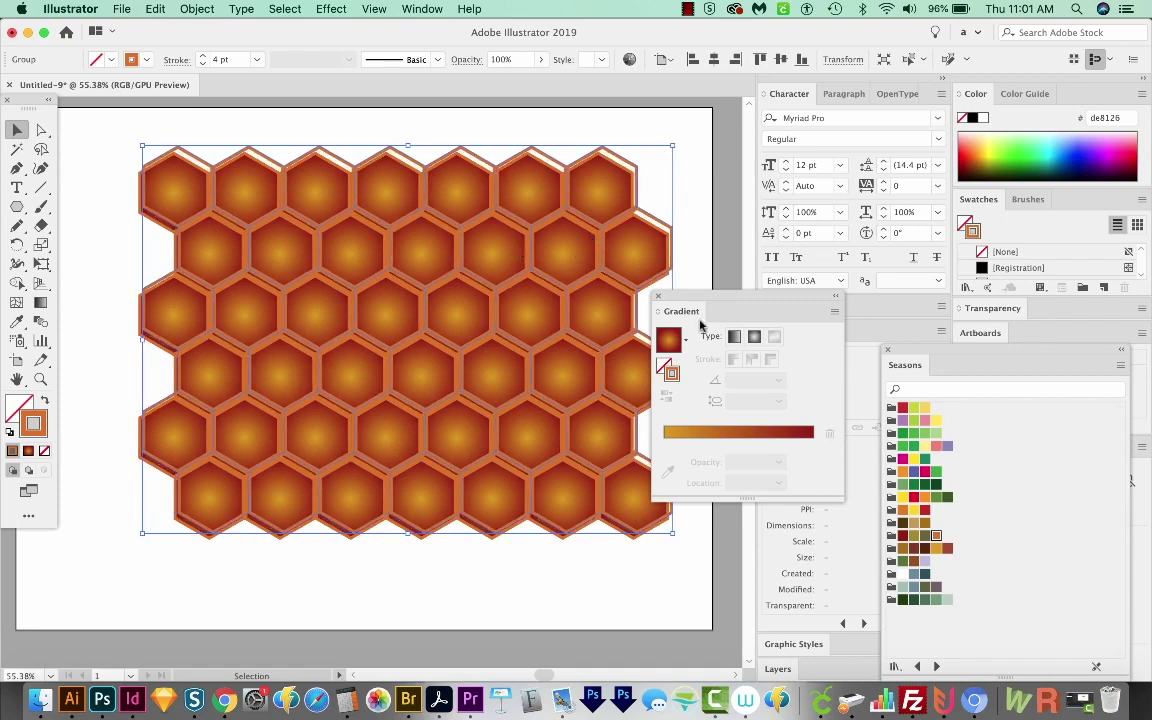
Step: Give the copy yellow Seasons outlines and add the orange-outlined honeycomb to the selection
{"action": "left_click", "coordinate": [902, 498]}
{"action": "left_click", "coordinate": [912, 509]}
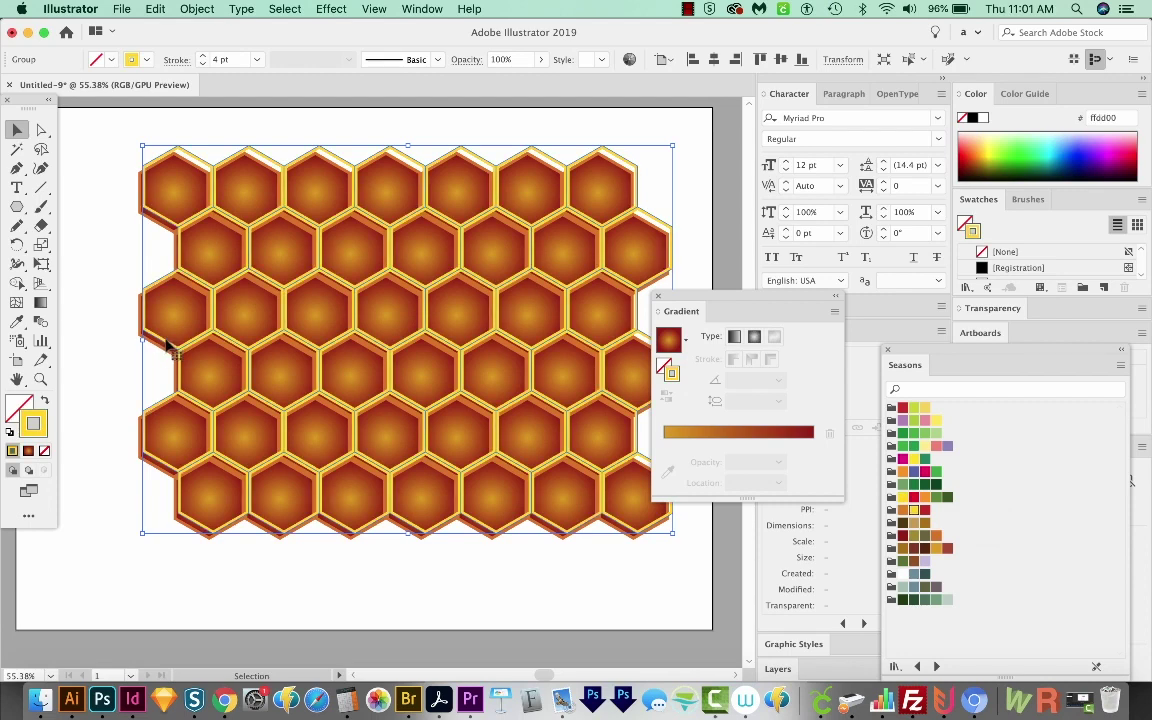
{"action": "key", "text": "shift"}
{"action": "left_click", "coordinate": [159, 345], "text": "shift"}
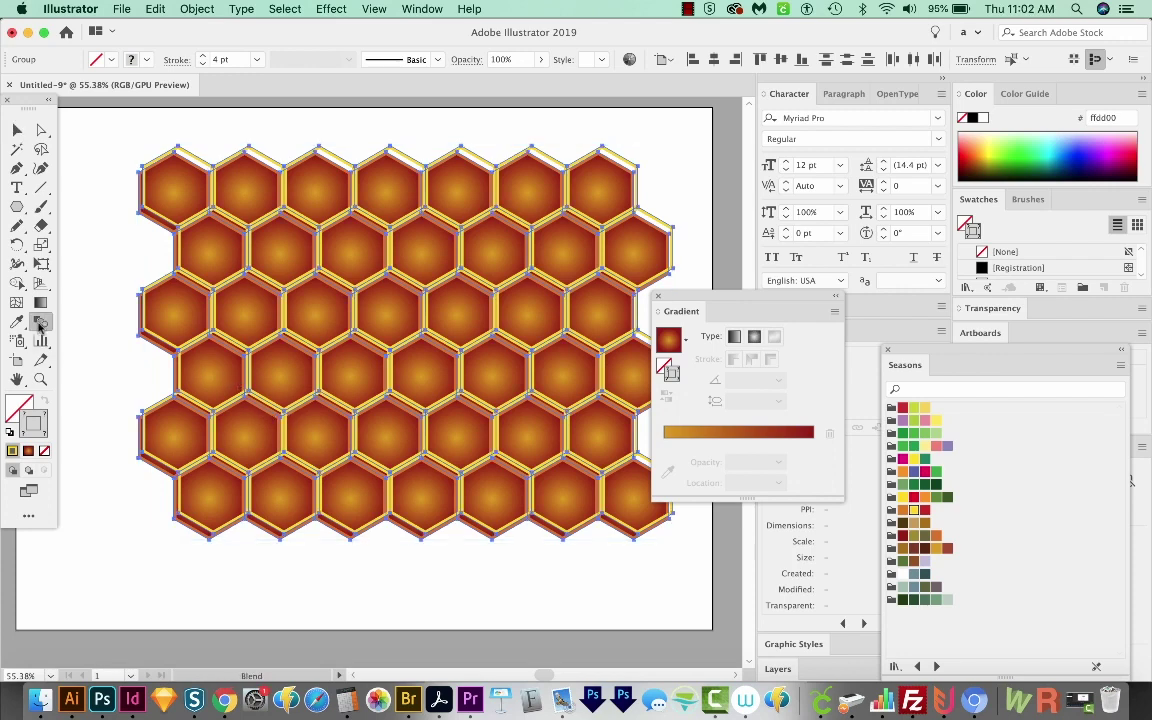
Step: Blend the yellow and orange honeycombs using Specified Steps 15, then deselect the artwork
{"action": "double_click", "coordinate": [41, 322]}
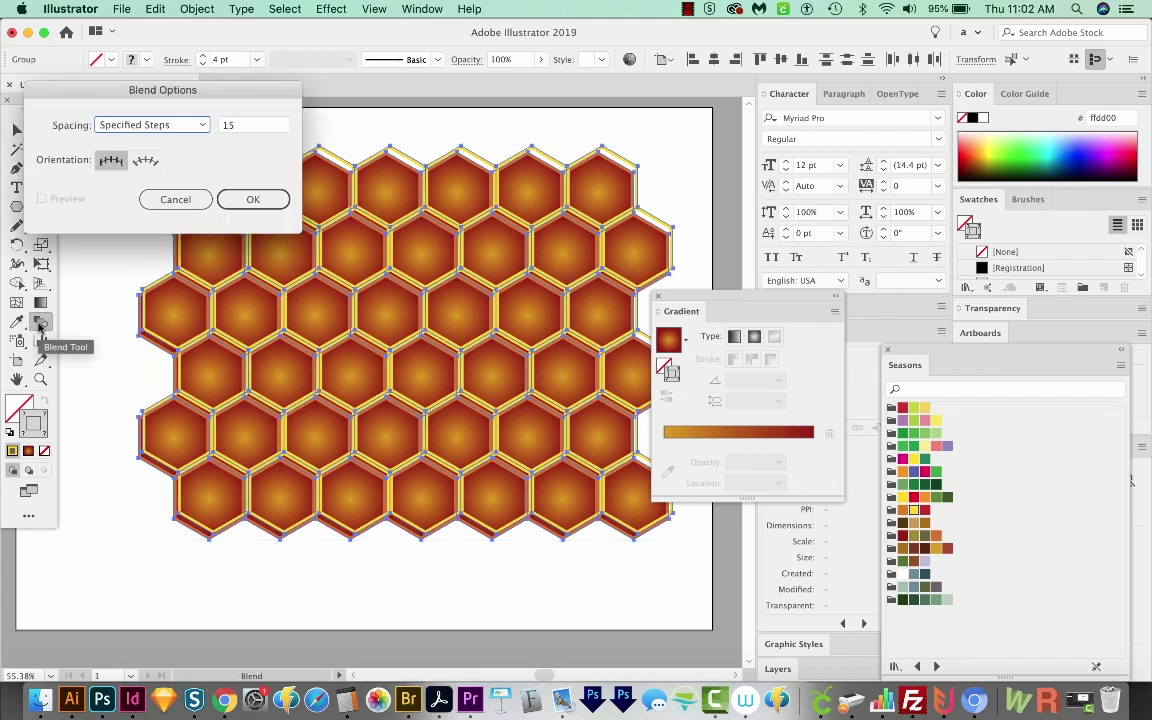
{"action": "left_click", "coordinate": [167, 126]}
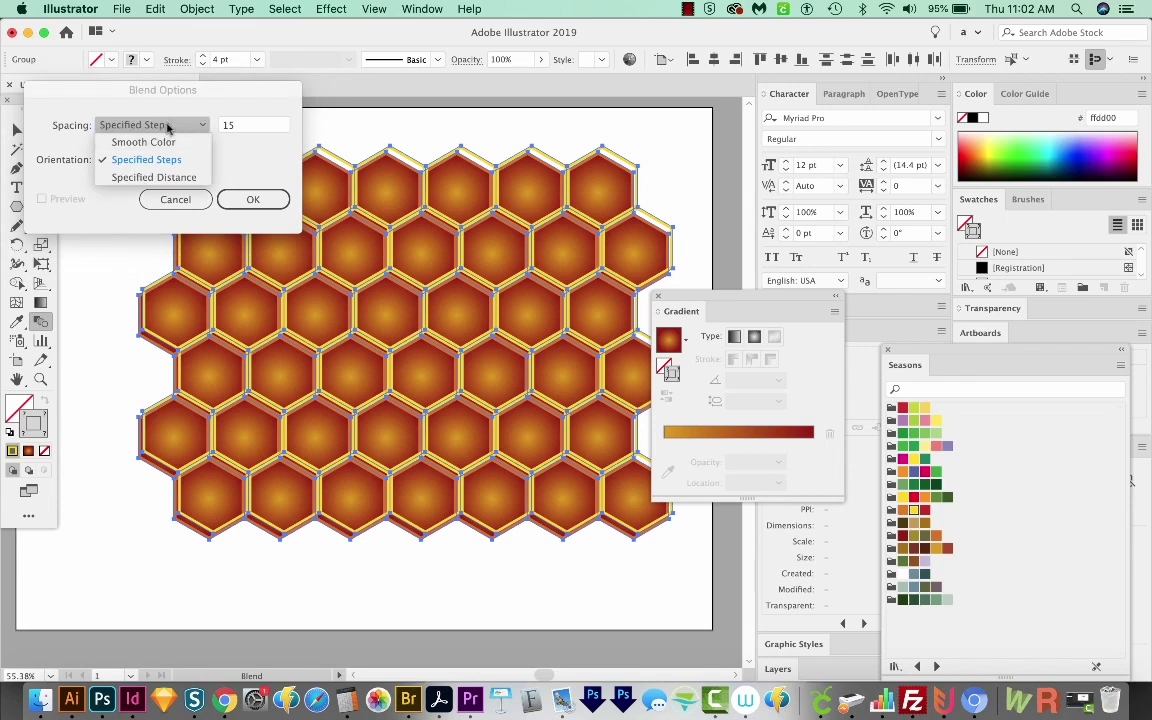
{"action": "left_click", "coordinate": [167, 126]}
{"action": "left_click", "coordinate": [245, 123]}
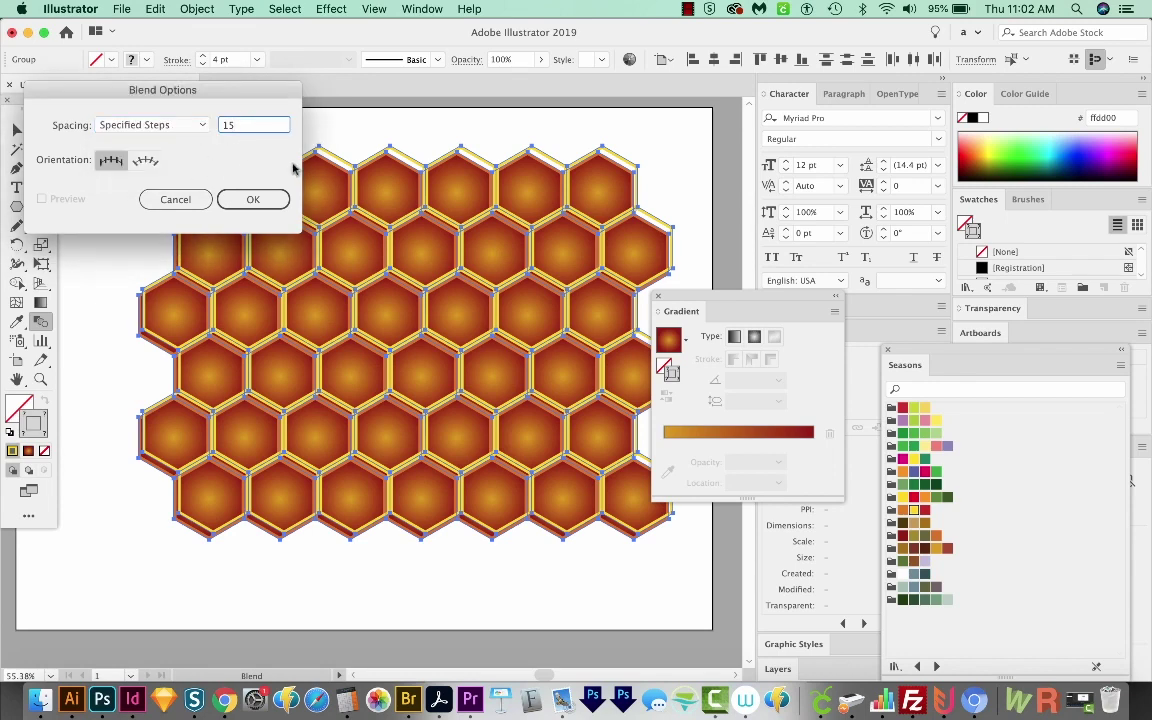
{"action": "left_click", "coordinate": [253, 199]}
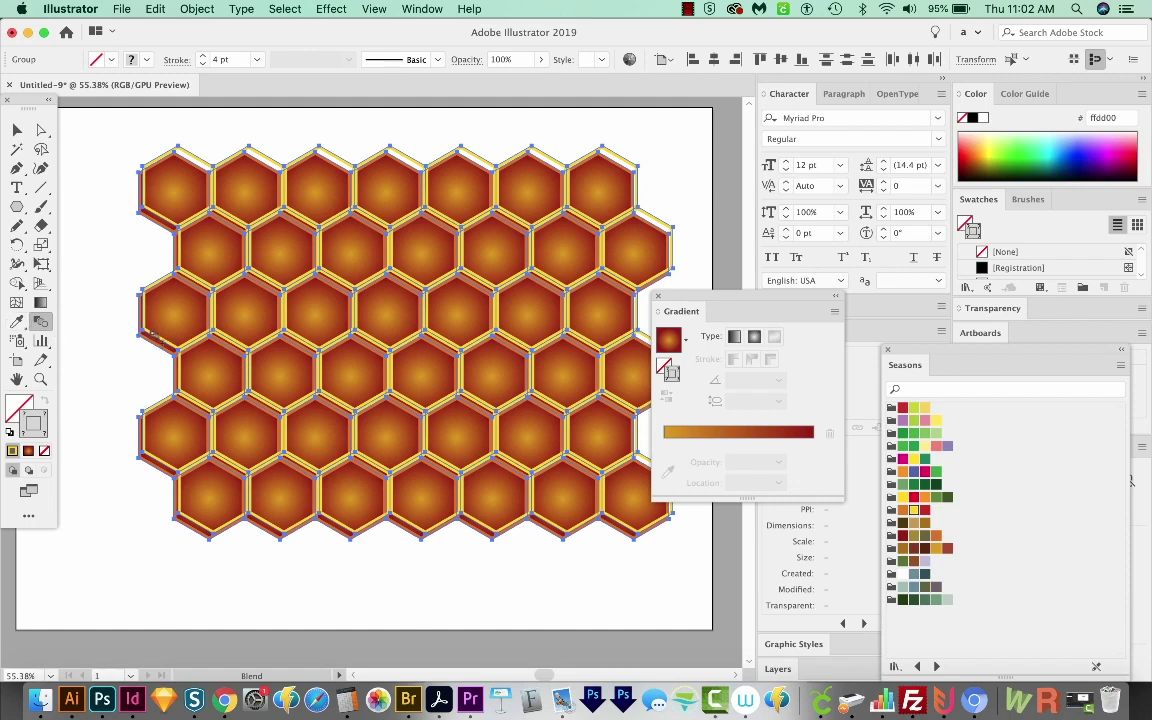
{"action": "left_click", "coordinate": [150, 336]}
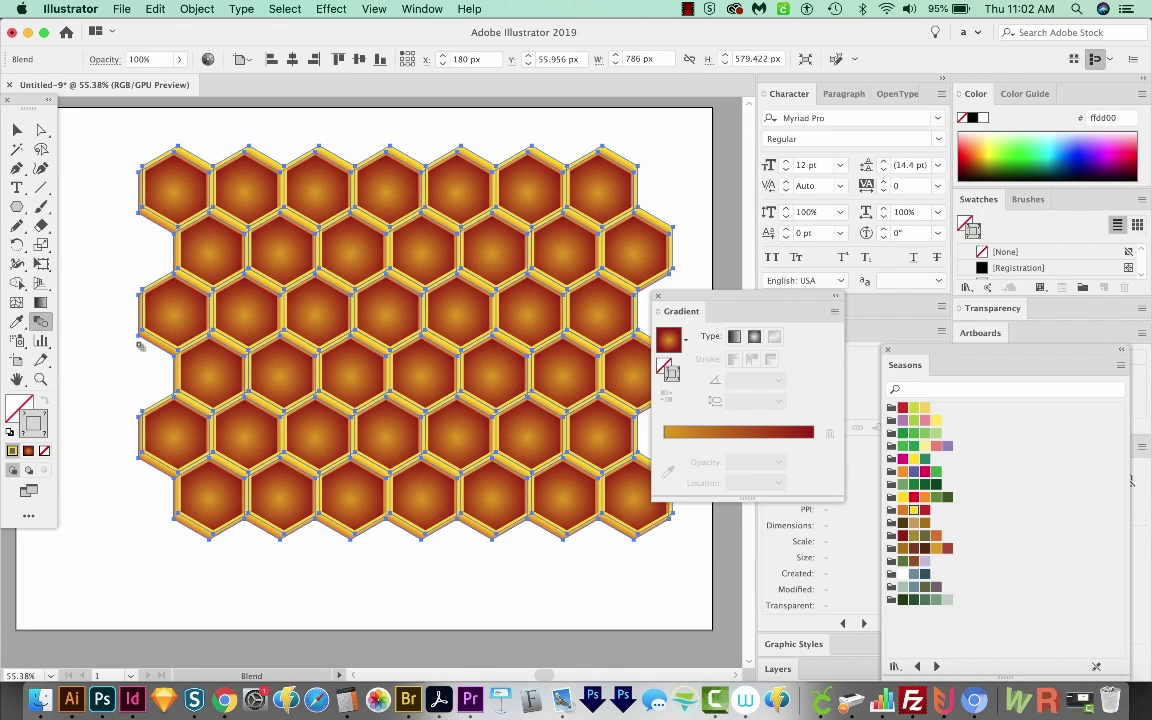
{"action": "key", "text": "super+shift+a"}
{"action": "key", "text": "z"}
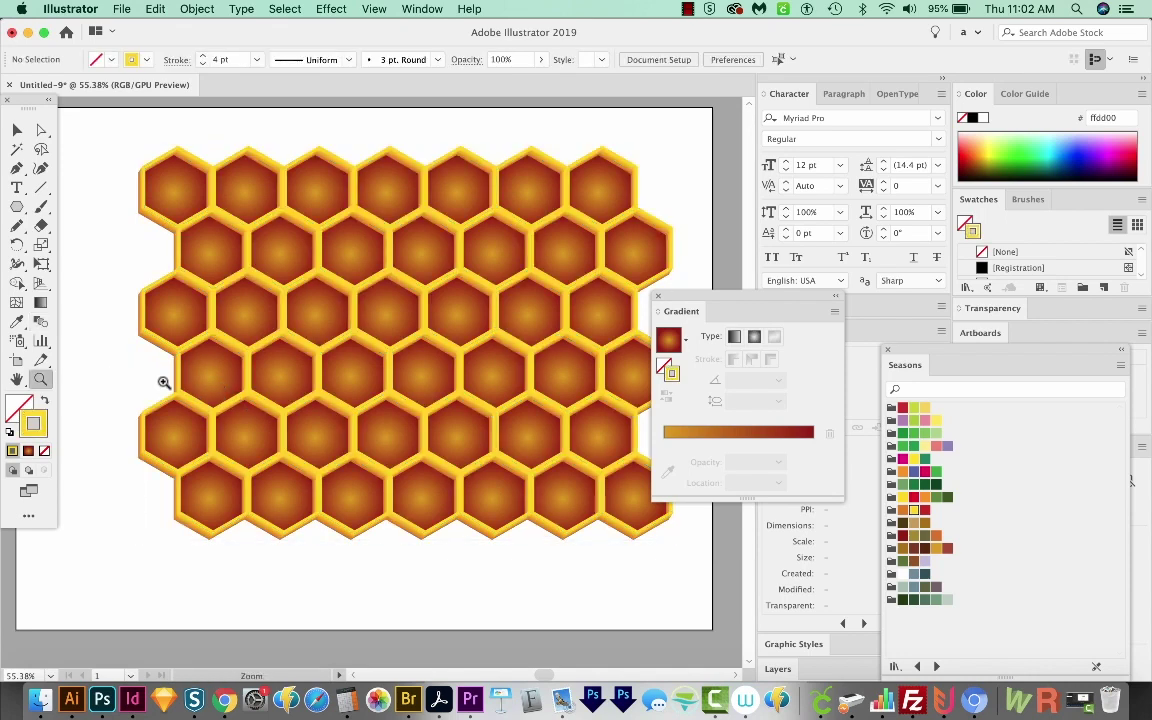
{"action": "left_click_drag", "start_coordinate": [254, 303], "coordinate": [260, 306]}
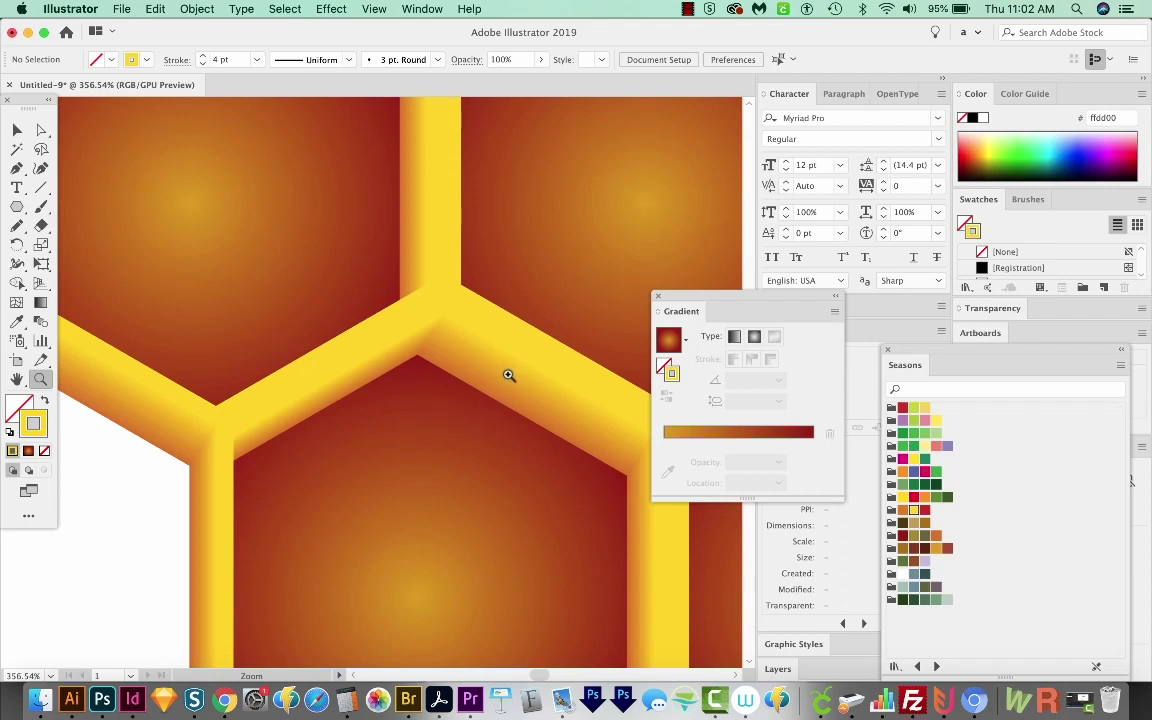
{"action": "key", "text": "super+minus"}
{"action": "key", "text": "super+minus"}
{"action": "key", "text": "super+minus"}
{"action": "key", "text": "super+minus"}
{"action": "key", "text": "super+minus"}
{"action": "key", "text": "super+minus"}
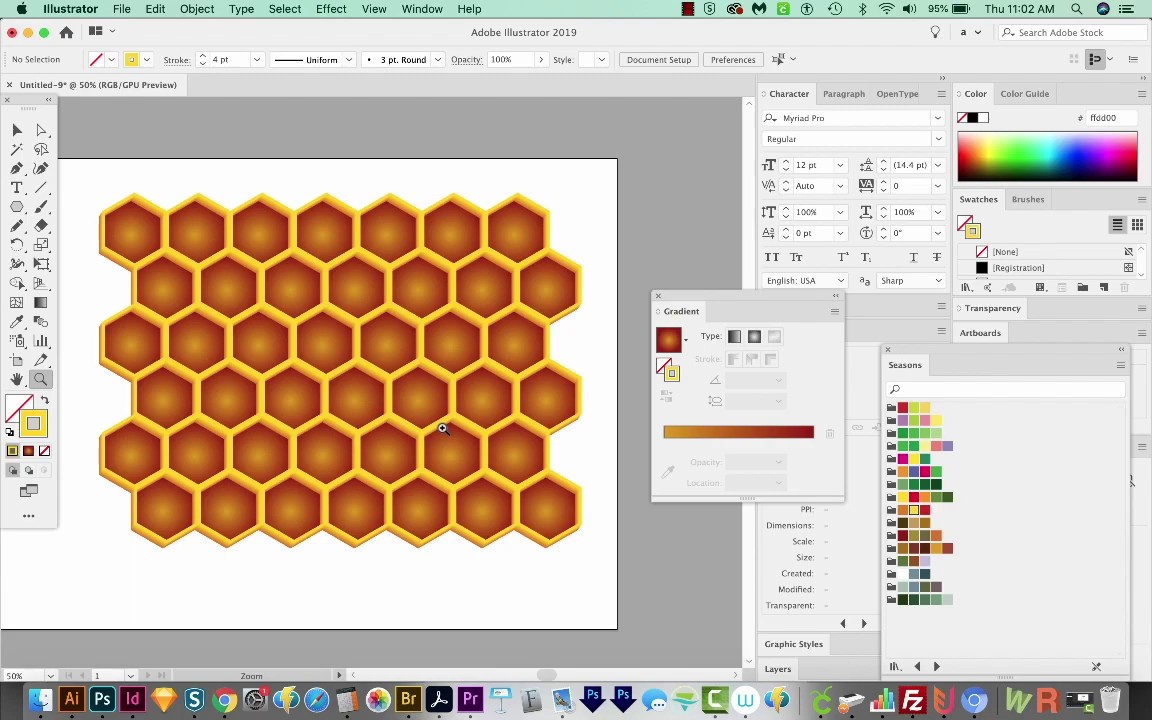